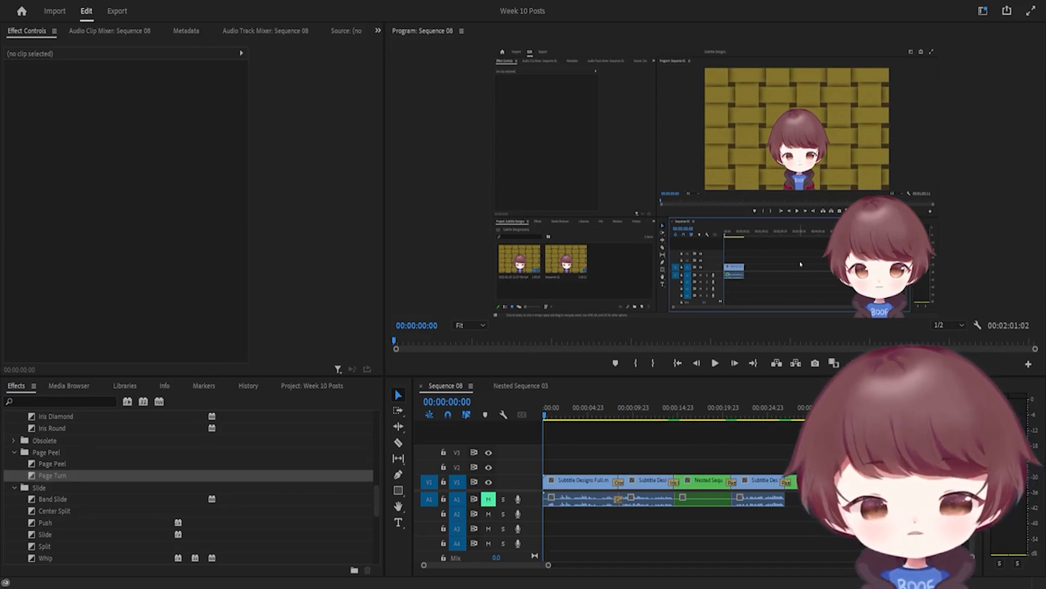
Move the playhead to 00:00:06:16 and briefly play Sequence 08
click(664, 464)
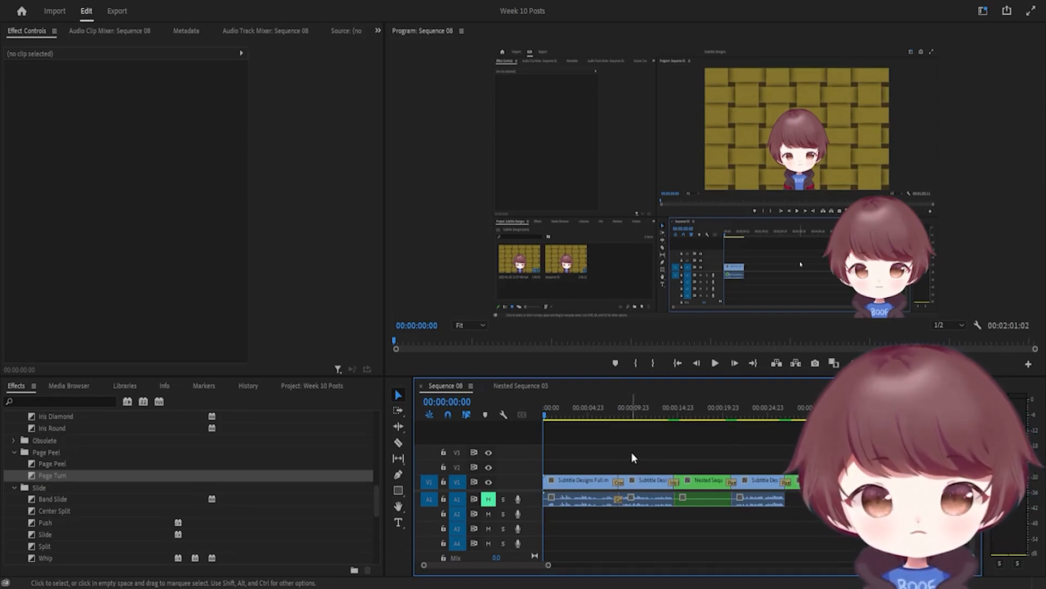
click(604, 414)
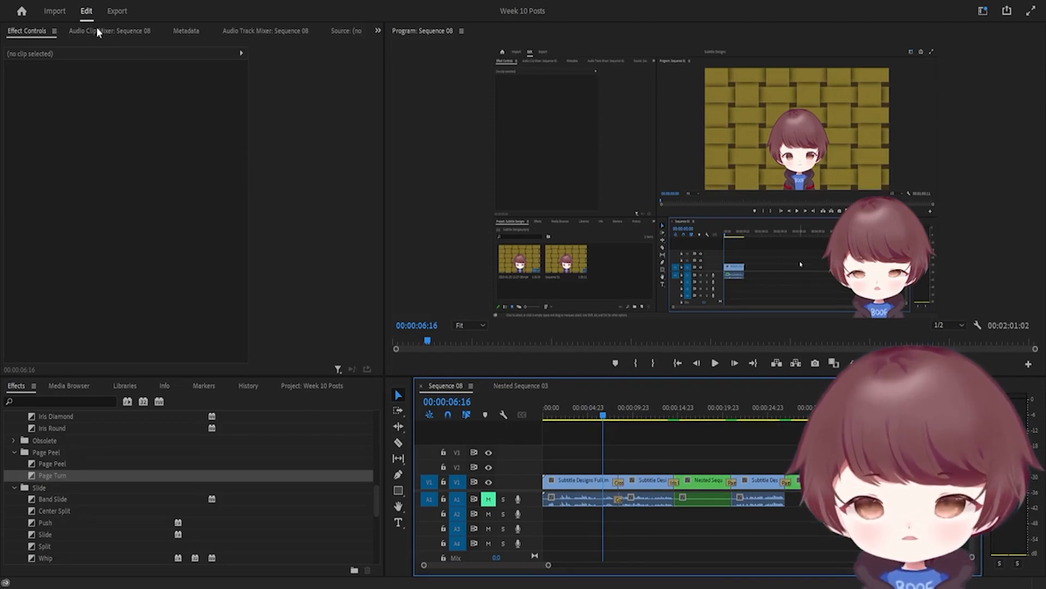
scroll(60, 491, up, 10)
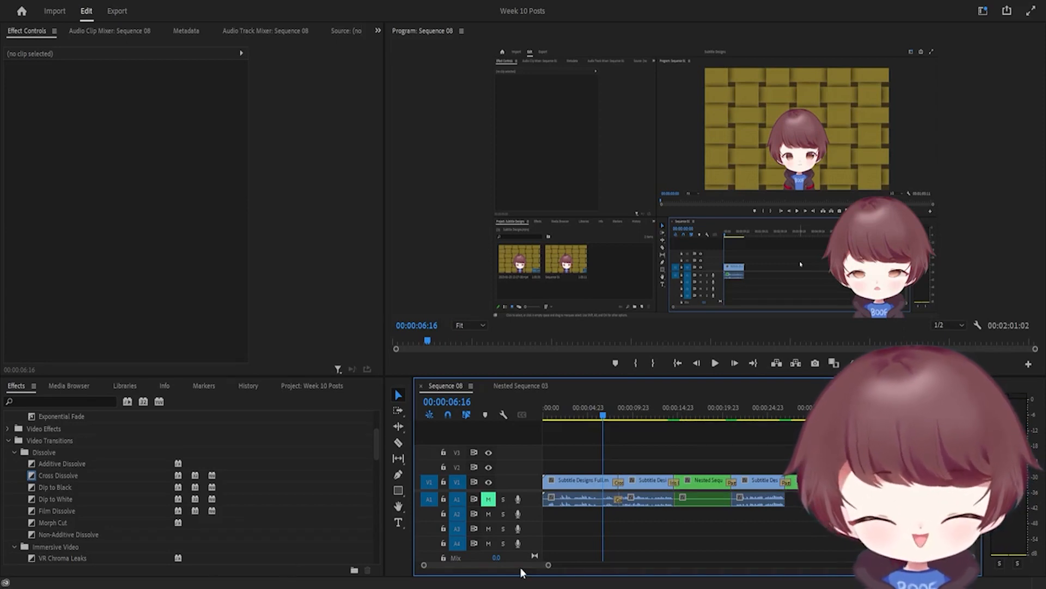
key(space)
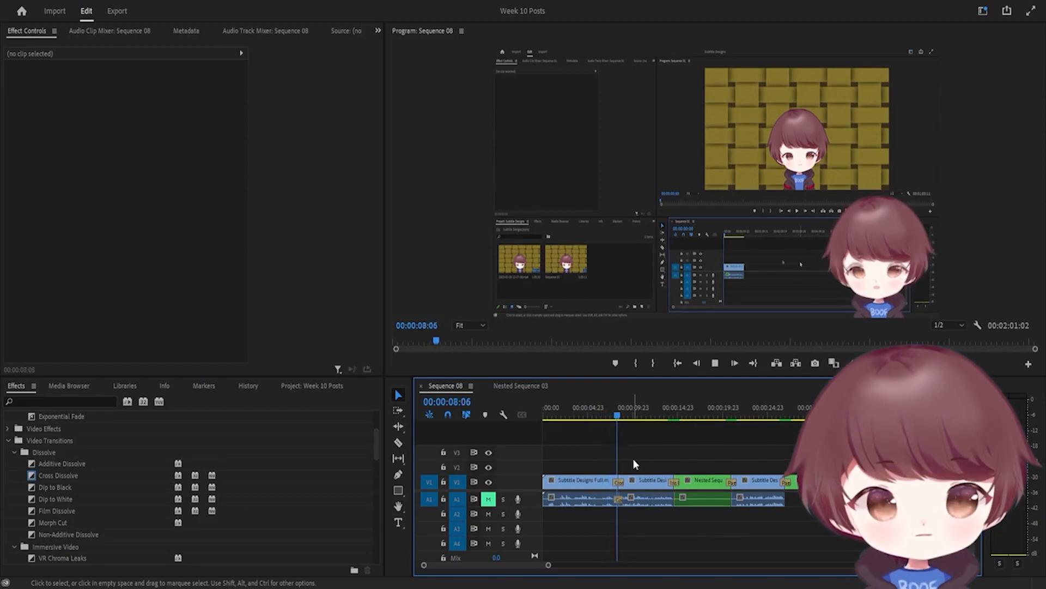
key(space)
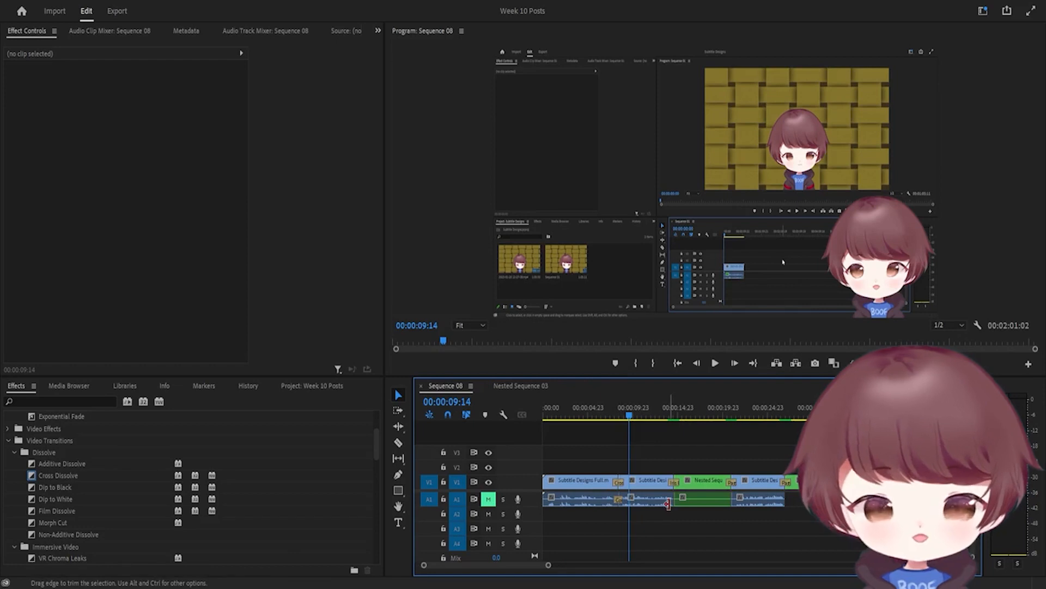
Replace the transition before the nested clip with Cross Dissolve and preview it from 00:00:13:12
click(675, 485)
key(Delete)
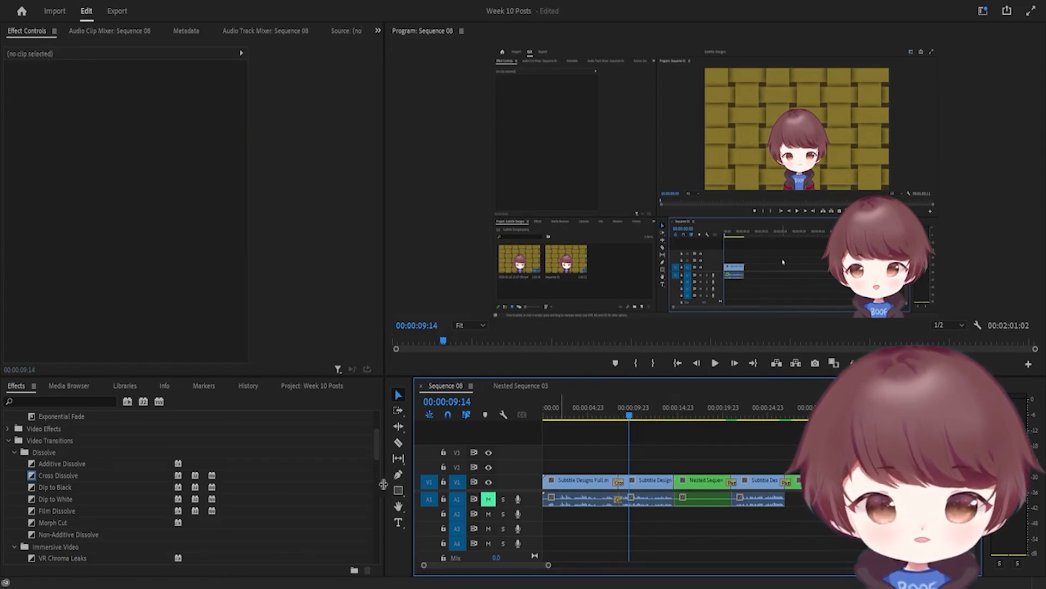
drag(55, 475, 680, 485)
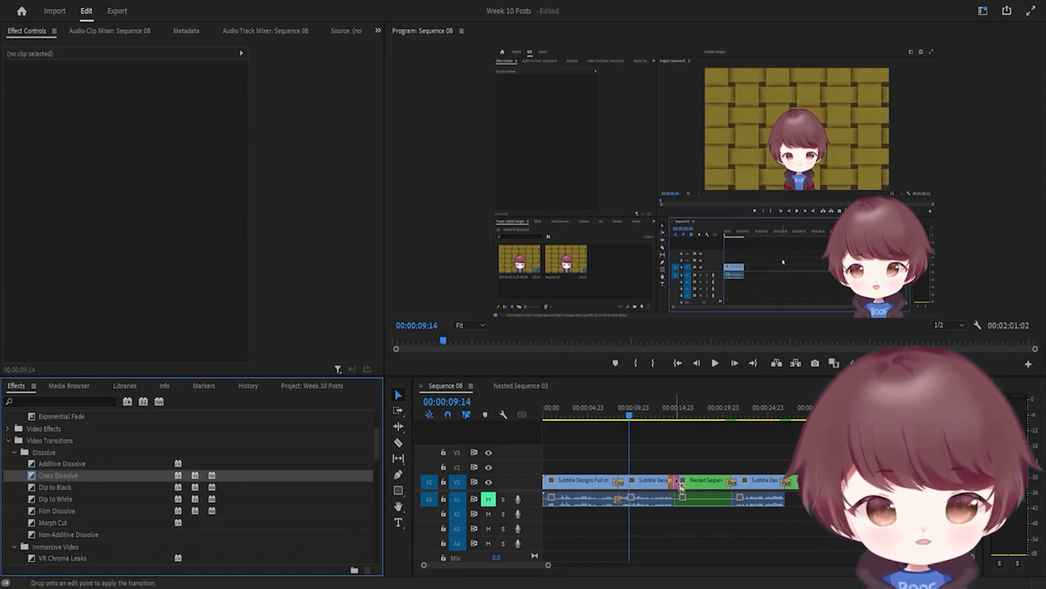
click(665, 416)
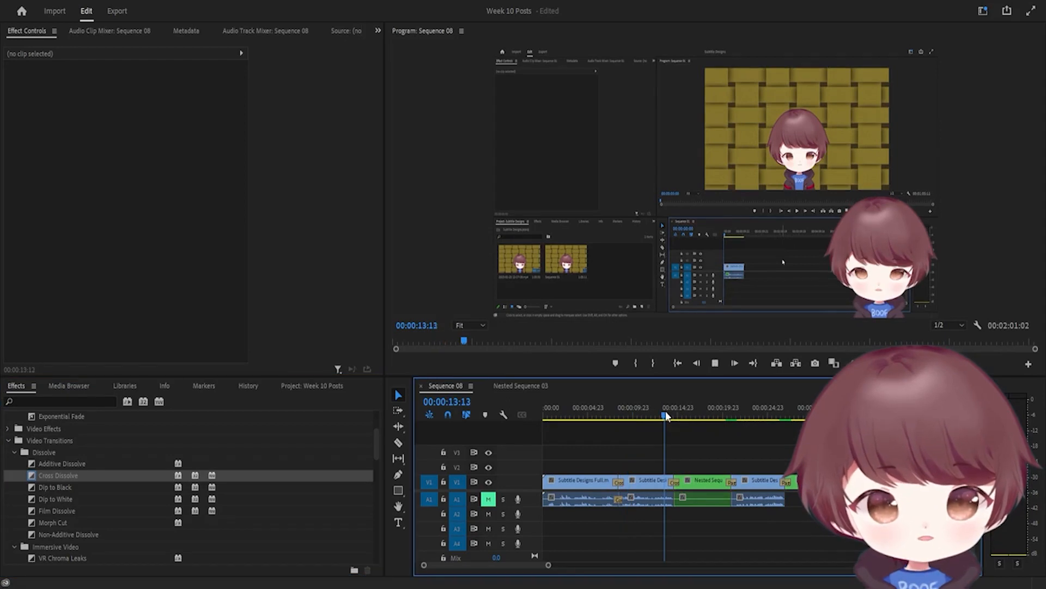
key(space)
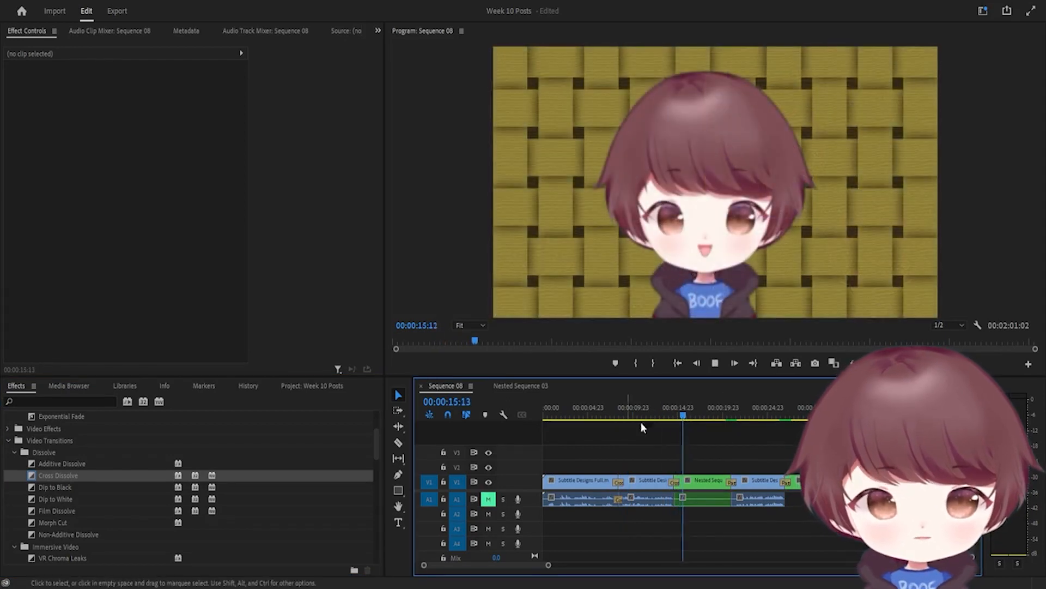
click(614, 418)
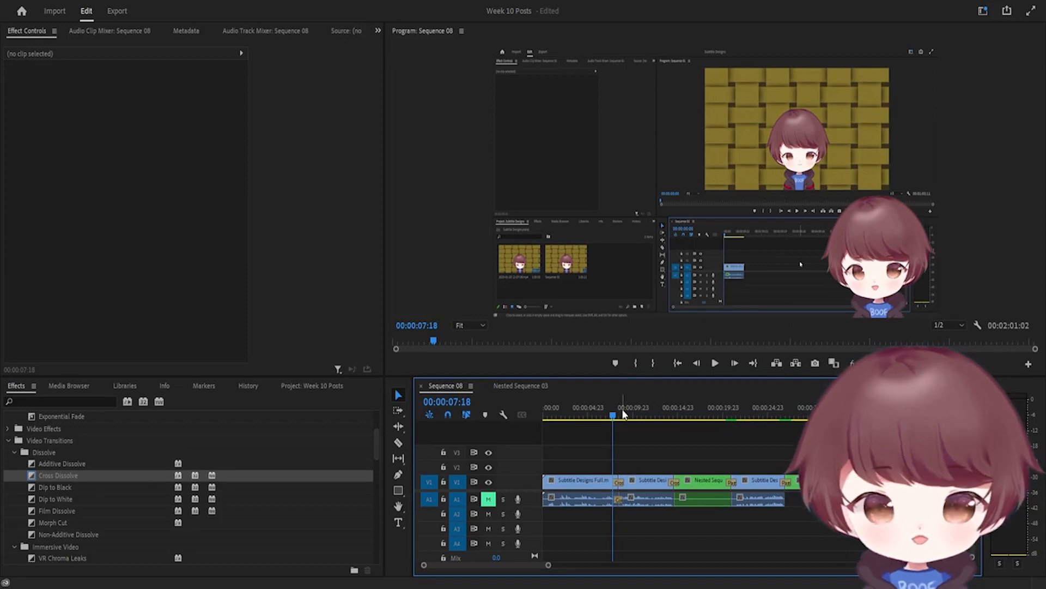
Play through the first transition from 00:00:07:19, then select its Cross Dissolve on V1
mouse_move(613, 416)
mouse_down()
mouse_move(626, 419)
mouse_move(614, 418)
mouse_up()
key(space)
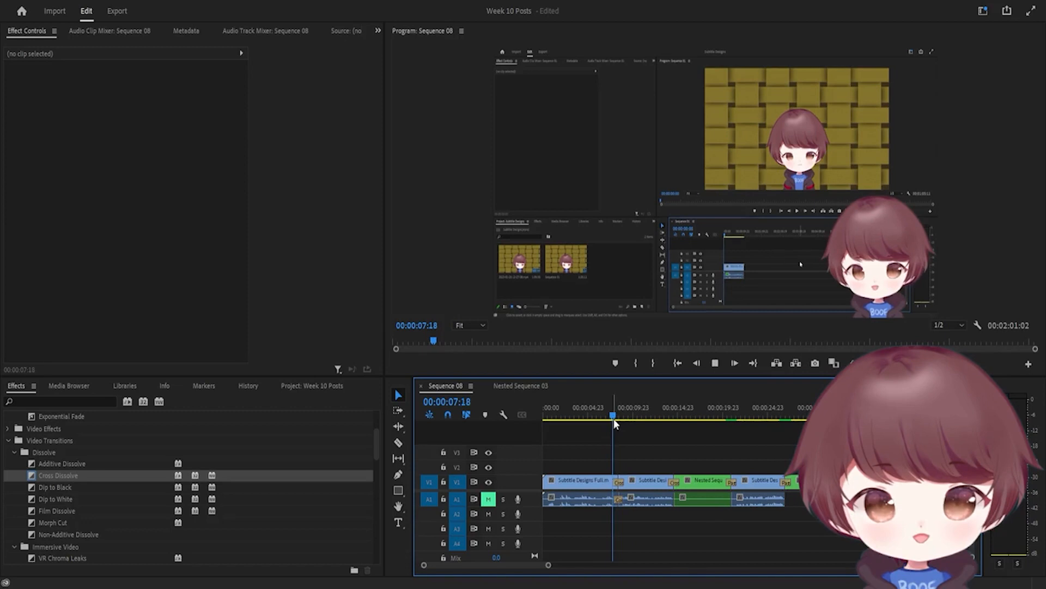
key(space)
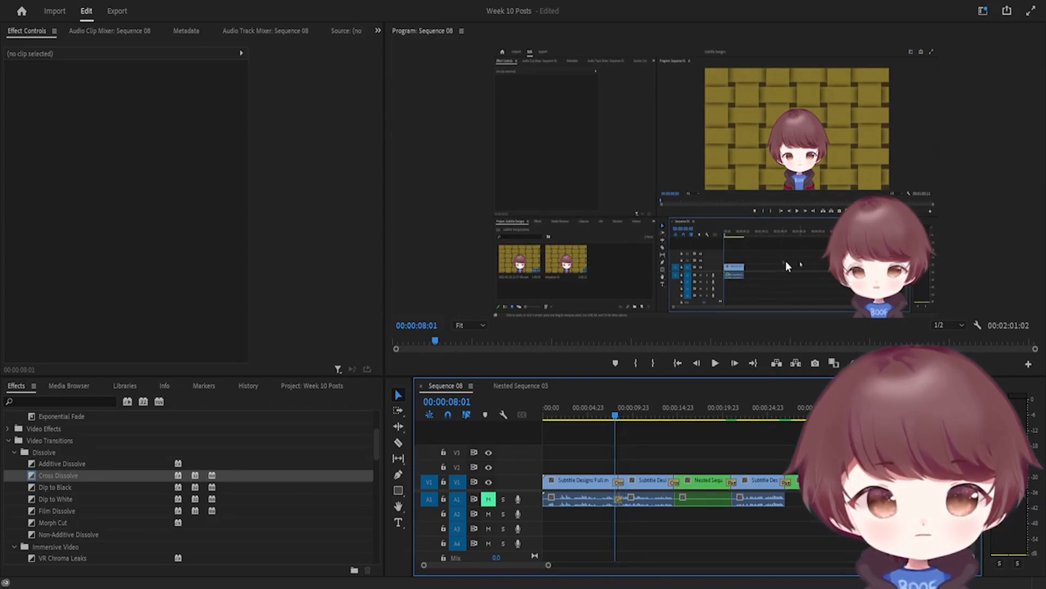
click(615, 416)
key(space)
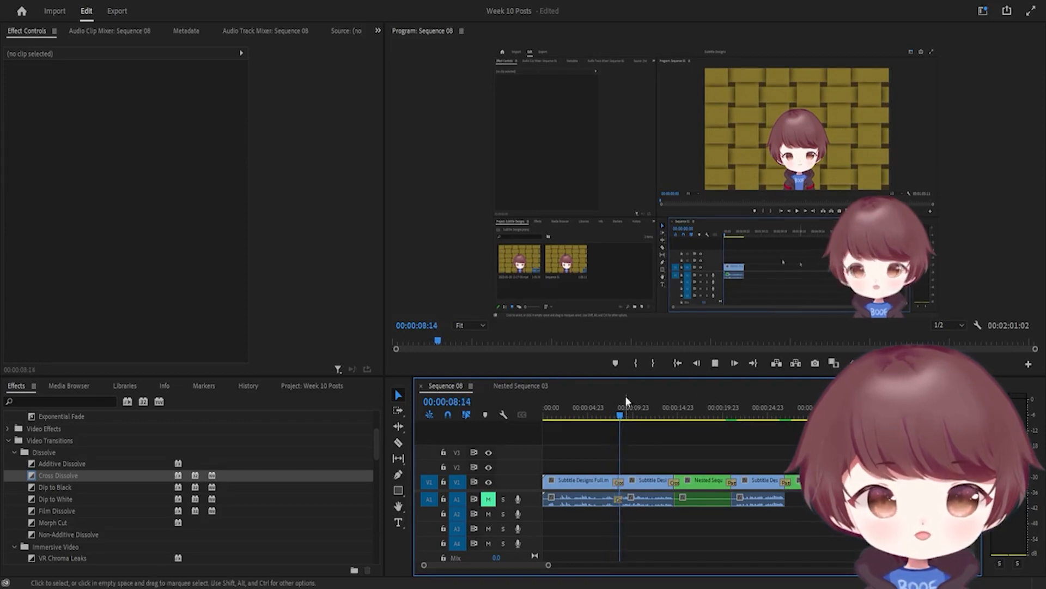
key(space)
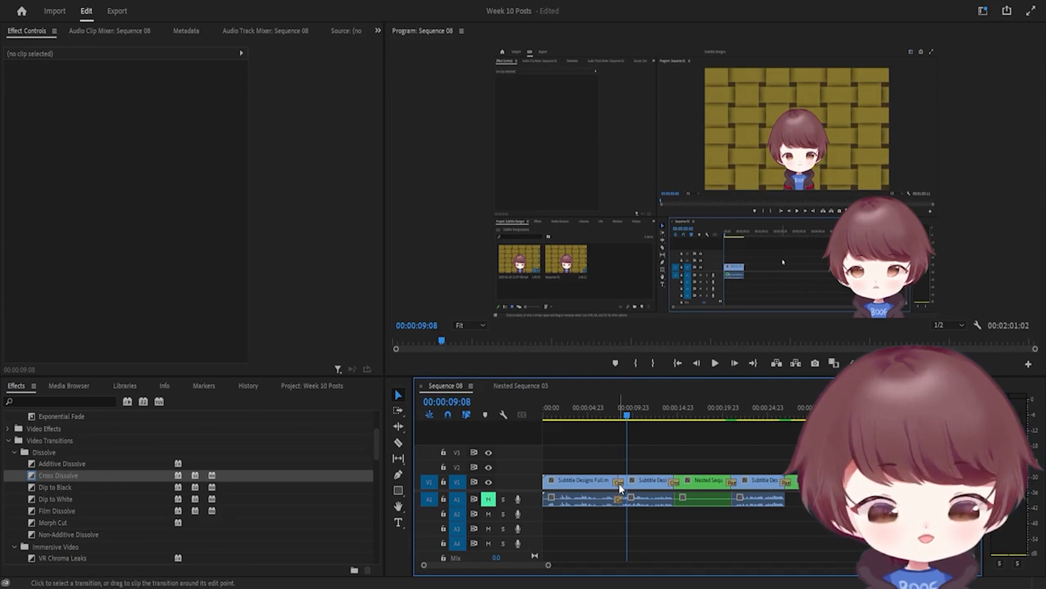
click(619, 486)
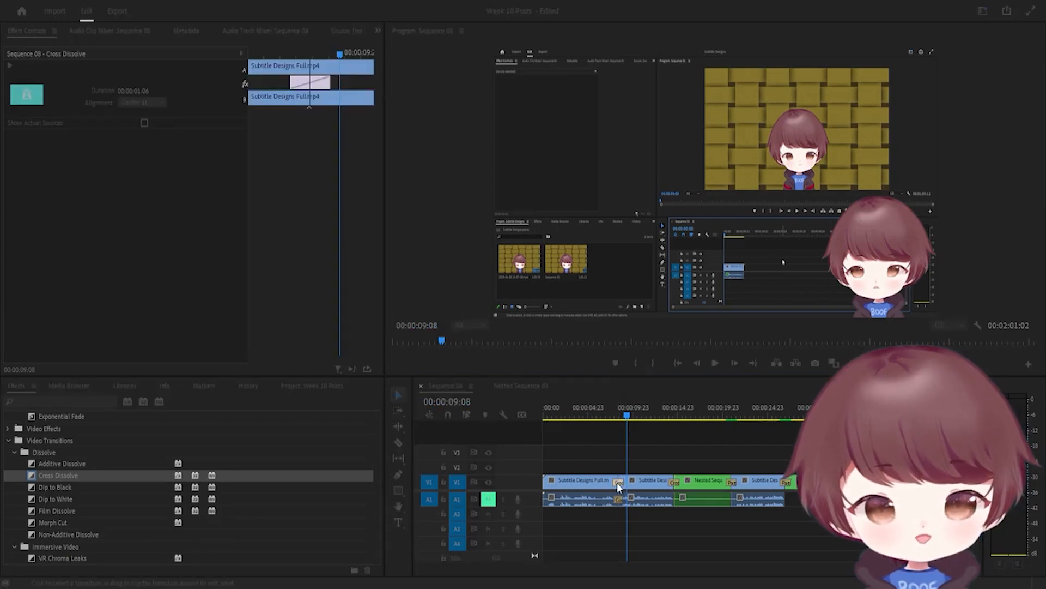
Set the Subtitle Designs Cross Dissolve to 00:00:00:07 and play it back from about 00:00:08:00
click(561, 284)
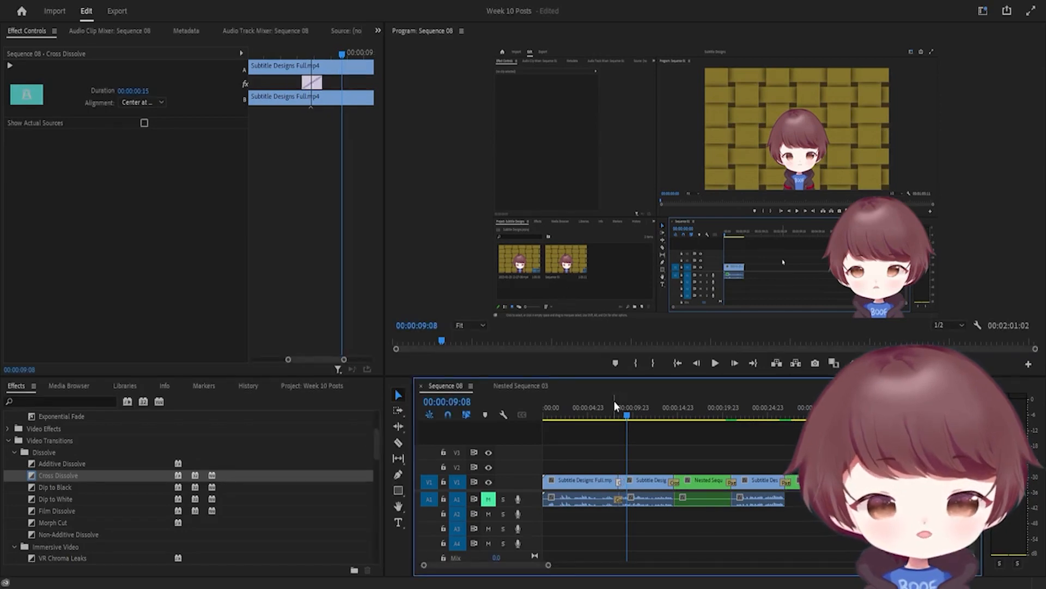
drag(618, 414, 616, 414)
key(space)
drag(622, 406, 617, 419)
double_click(620, 483)
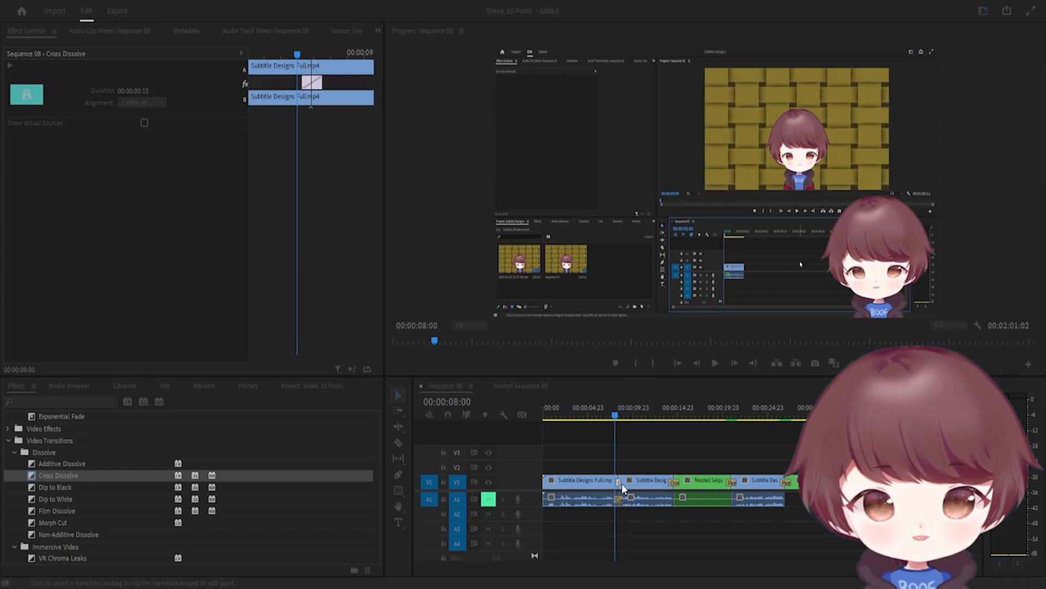
key(Return)
key(space)
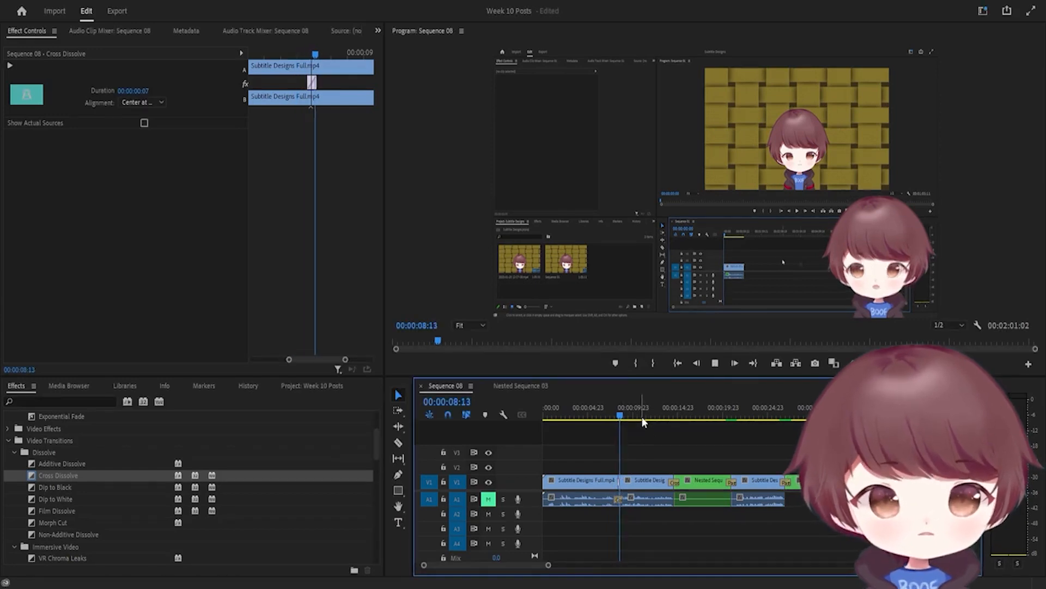
key(space)
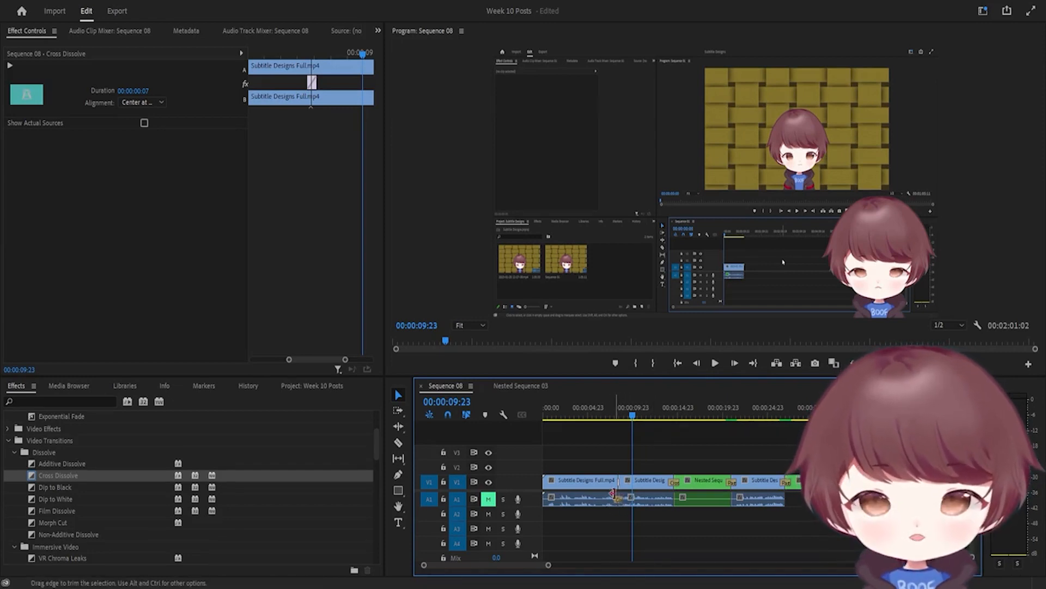
scroll(76, 476, up, 3)
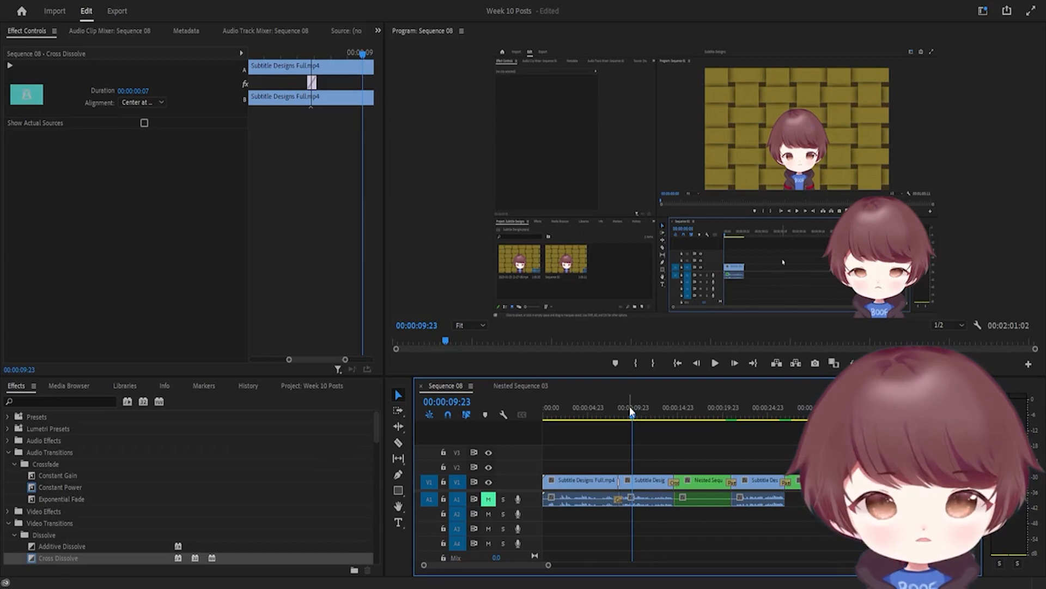
Delete the Cross Dissolve before Nested Sequence 03 and apply Iris Round there
click(666, 414)
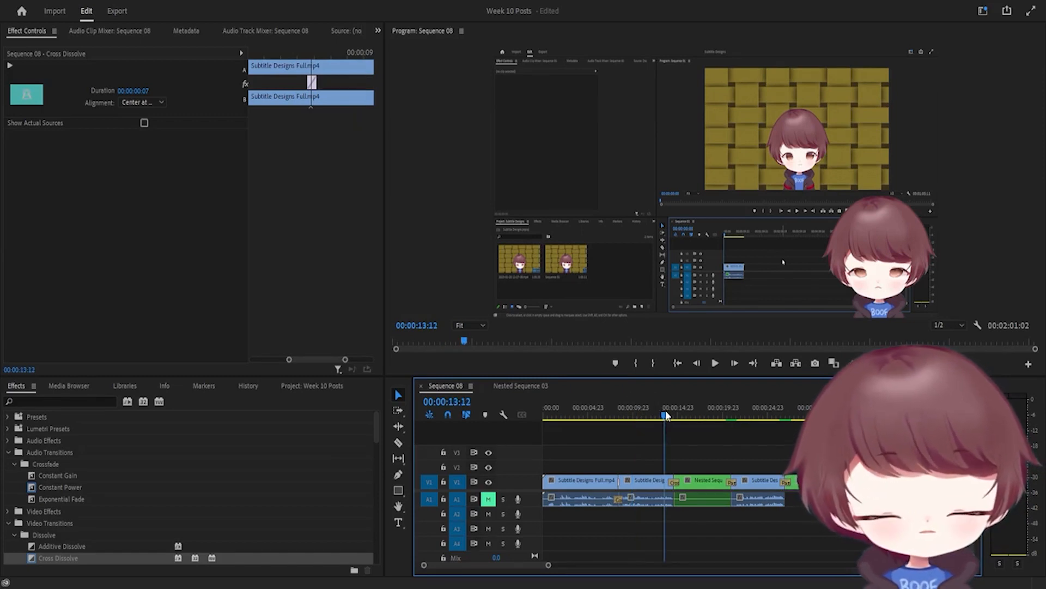
click(675, 483)
key(Delete)
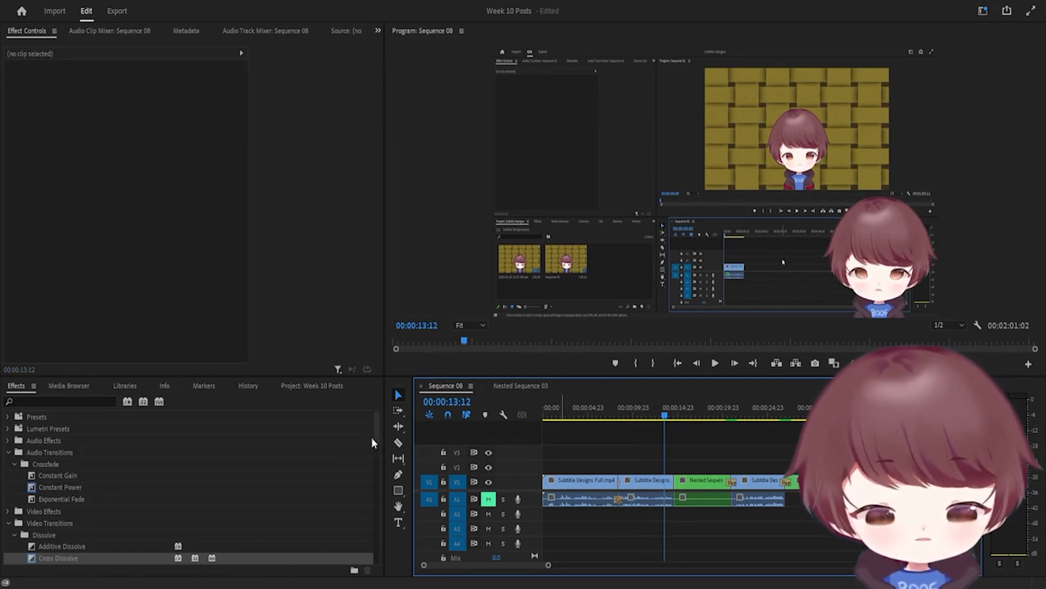
drag(372, 437, 209, 511)
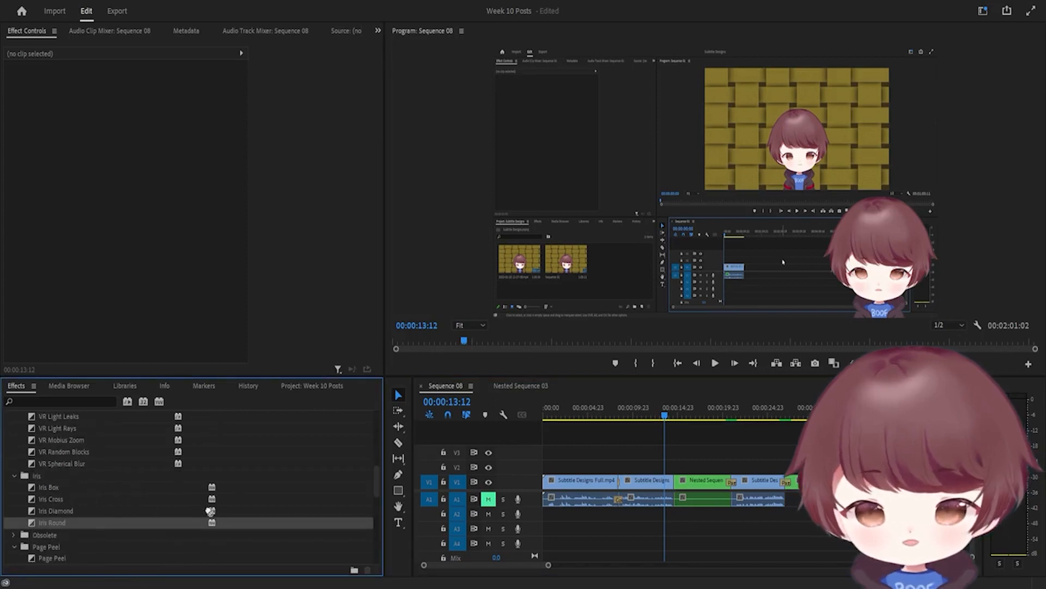
drag(107, 506, 676, 482)
Preview Iris Round frame by frame, then replace it with Iris Diamond and play it
key(space)
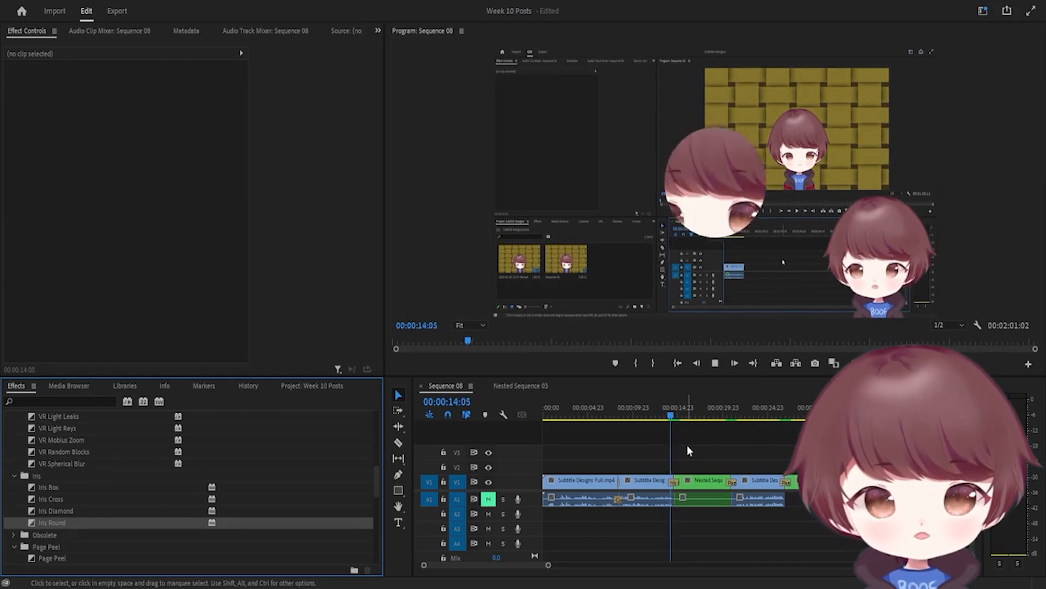
click(671, 416)
mouse_move(672, 417)
mouse_down()
mouse_move(680, 426)
mouse_move(668, 431)
mouse_up()
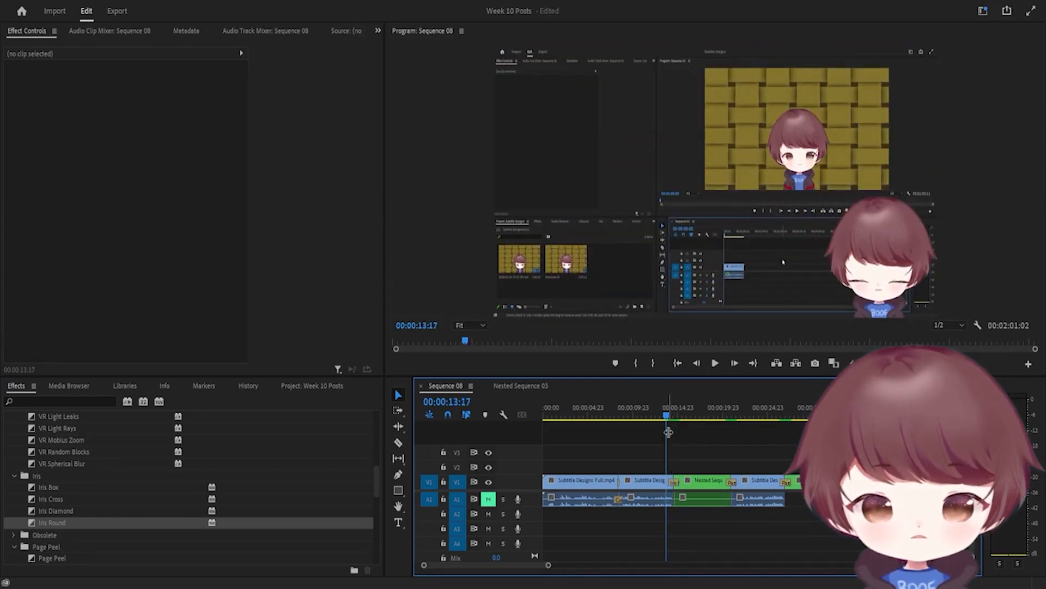
drag(60, 511, 681, 482)
key(space)
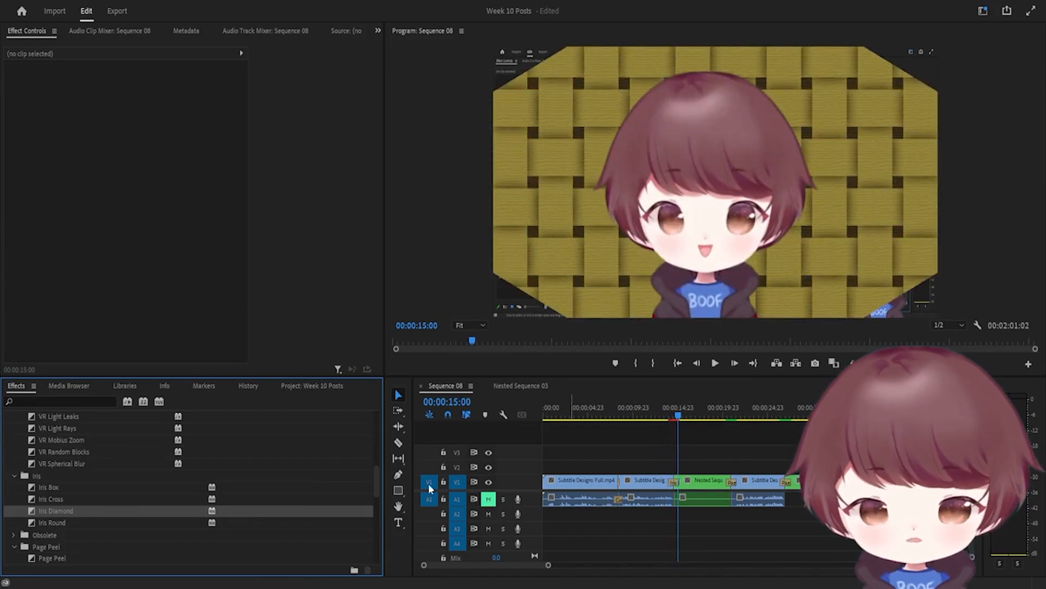
Play the Iris Diamond from 00:00:13:16, then the page peel transition from 00:00:19:20
click(672, 483)
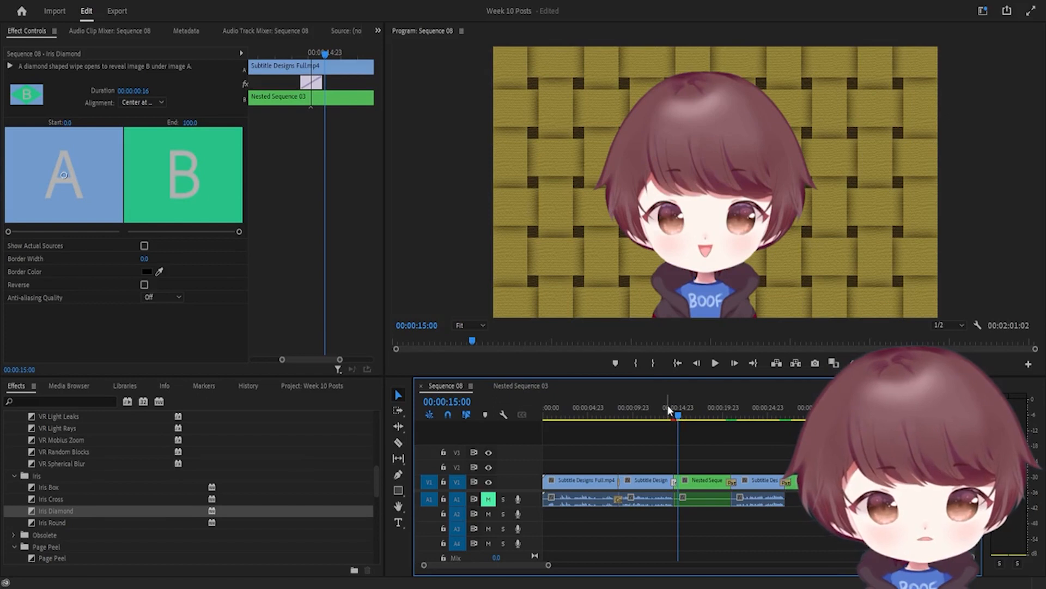
click(666, 415)
key(space)
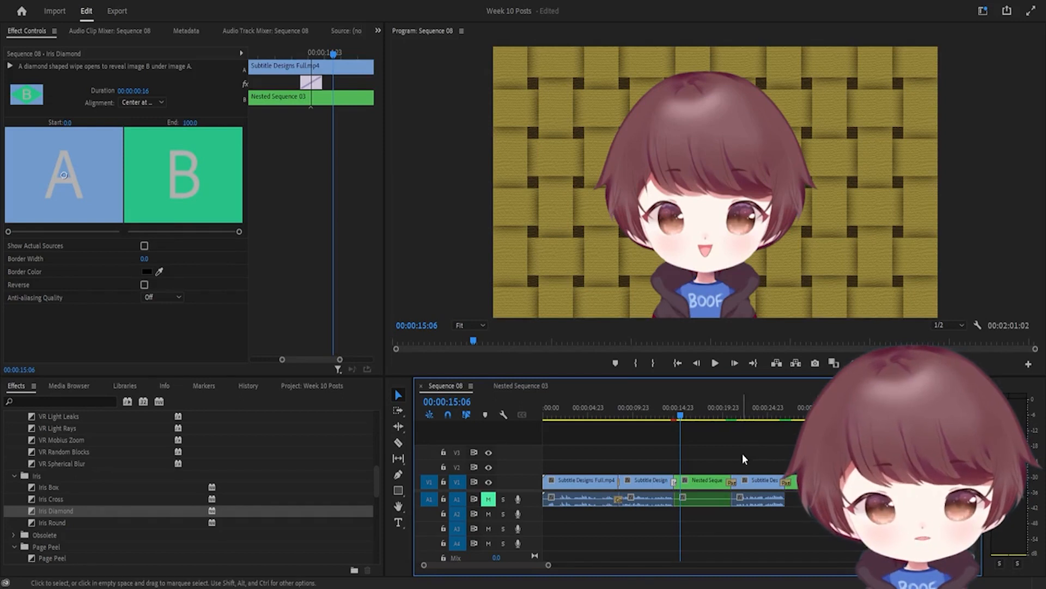
click(722, 414)
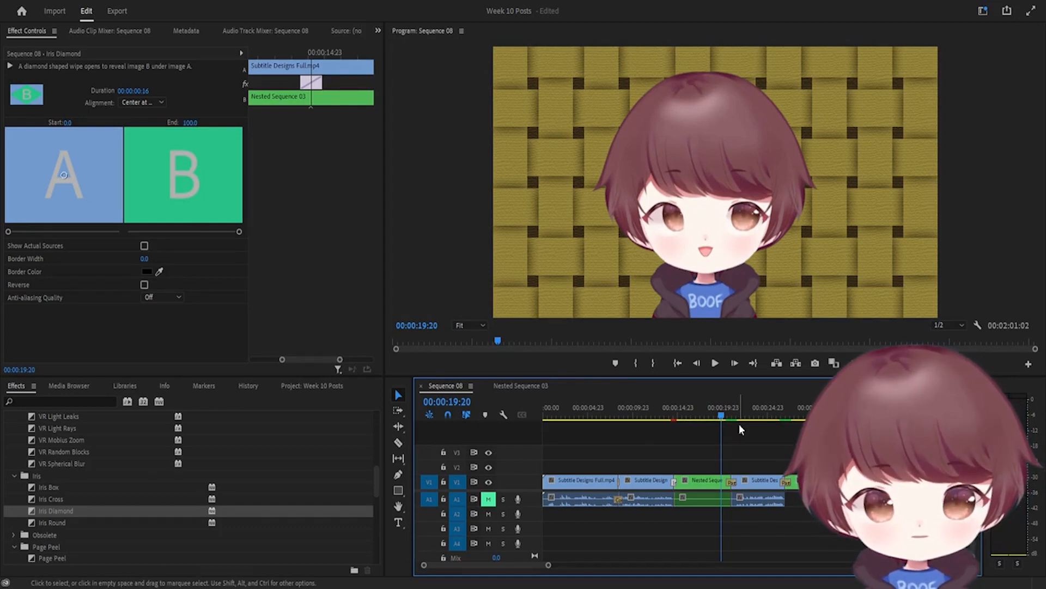
key(space)
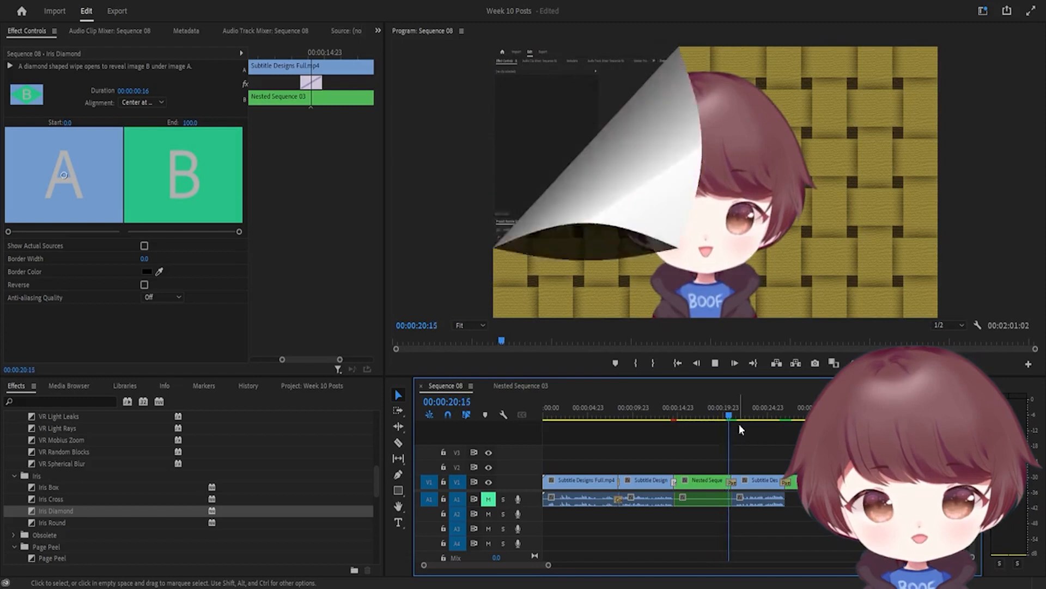
click(724, 415)
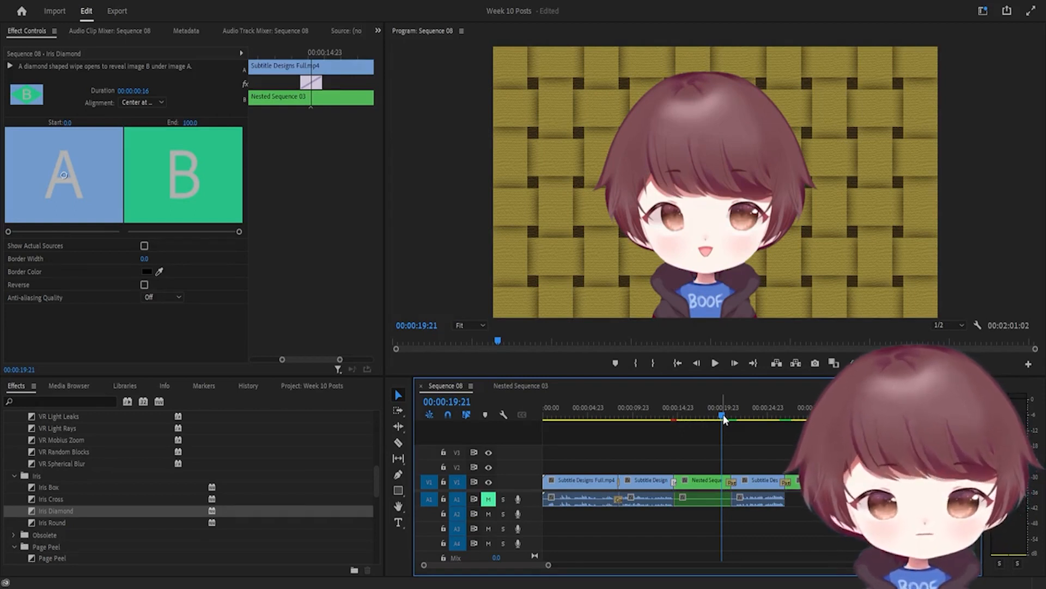
key(space)
key(space)
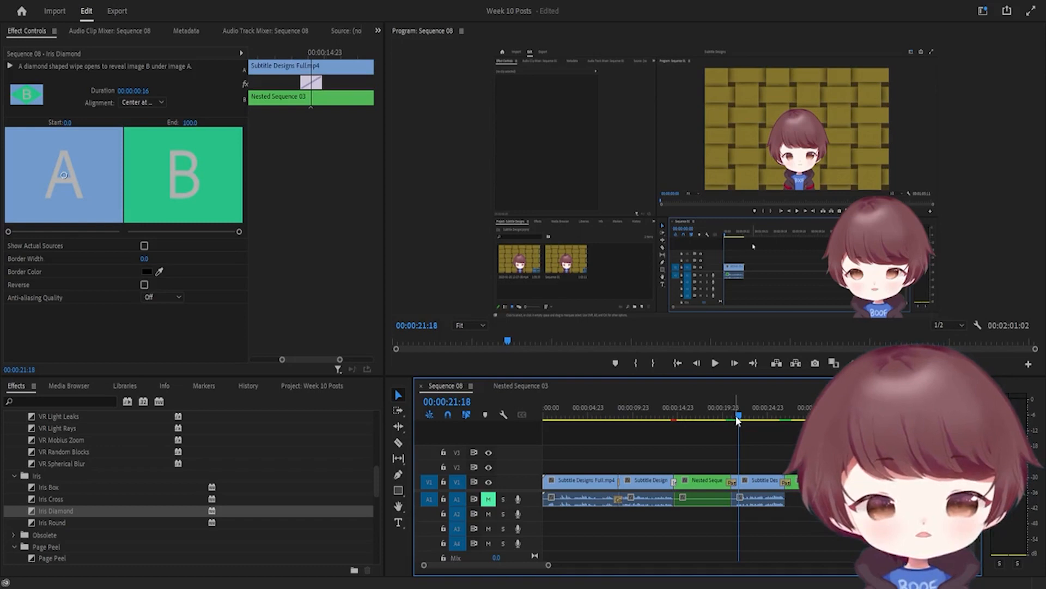
mouse_move(736, 415)
mouse_down()
mouse_move(720, 416)
mouse_move(731, 417)
mouse_up()
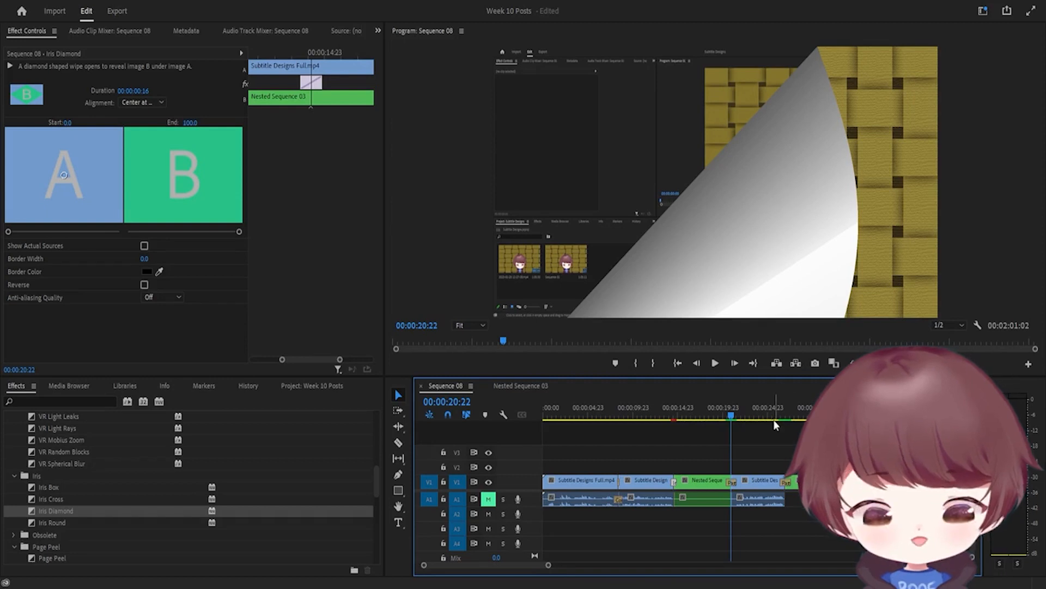
drag(755, 410, 787, 421)
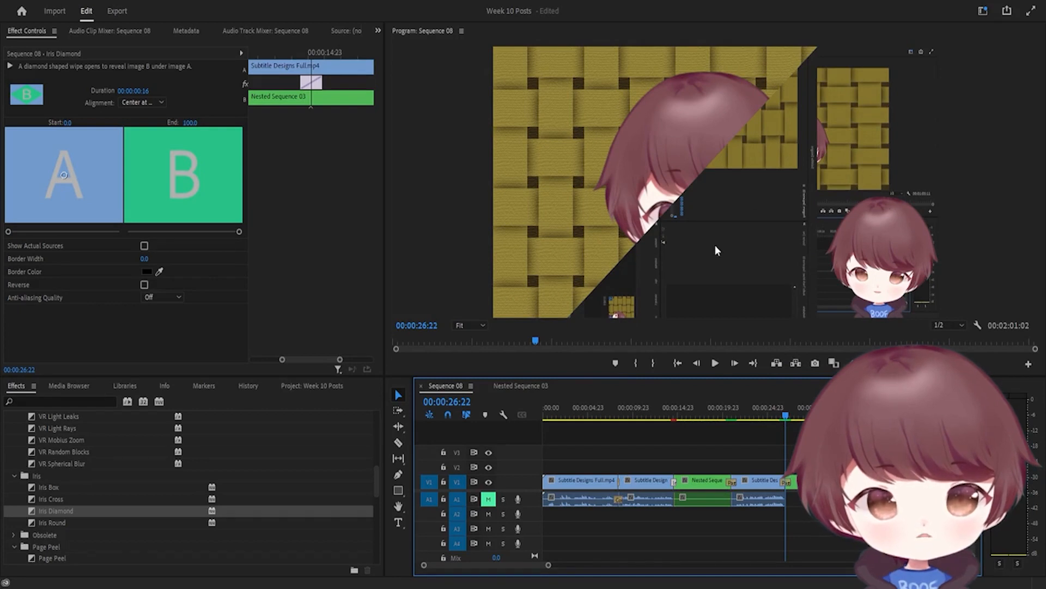
click(778, 413)
key(space)
mouse_move(788, 413)
mouse_down()
mouse_move(730, 420)
mouse_move(783, 427)
mouse_up()
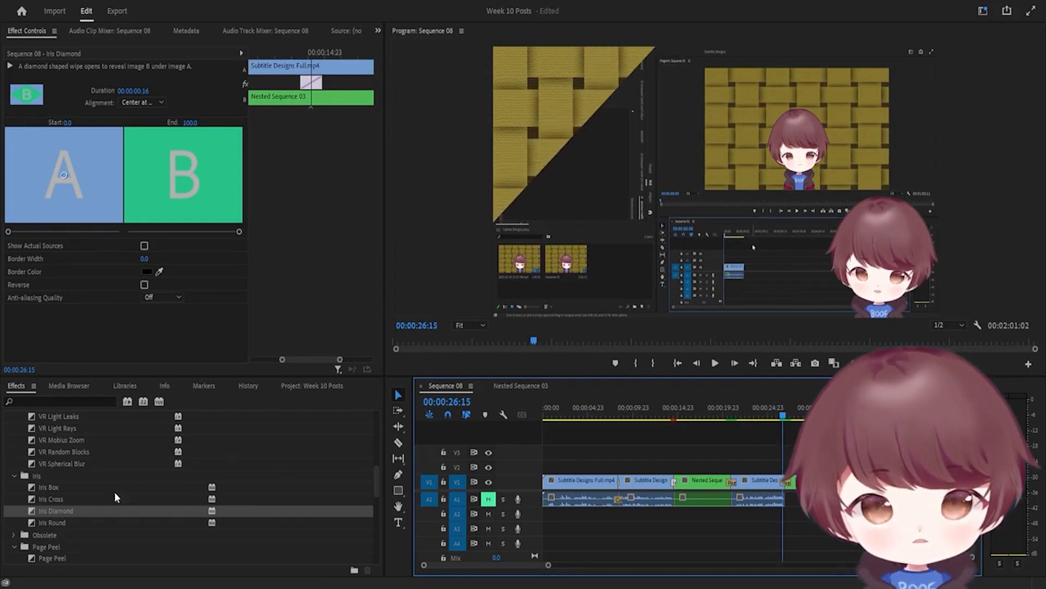
Step through the Page Peel from 00:00:20:15 to about 26:19, then jump near 1:49
scroll(131, 505, down, 3)
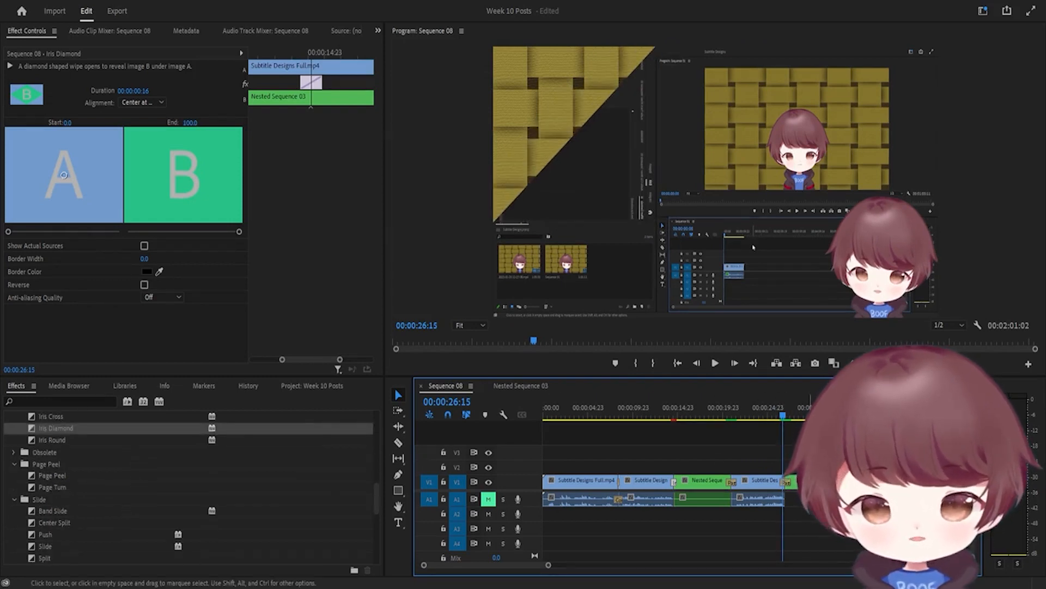
click(727, 414)
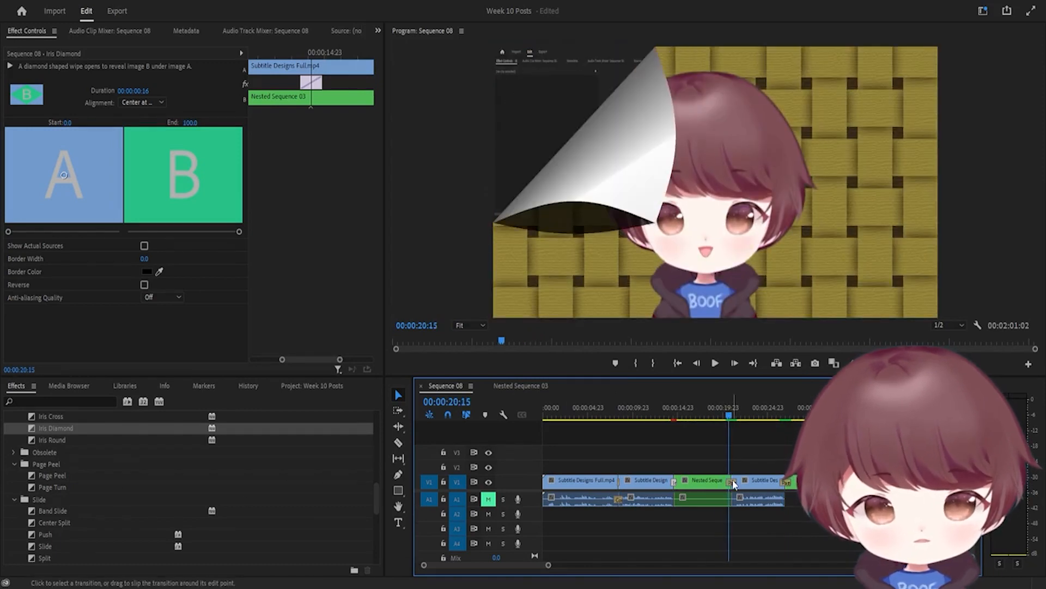
click(732, 415)
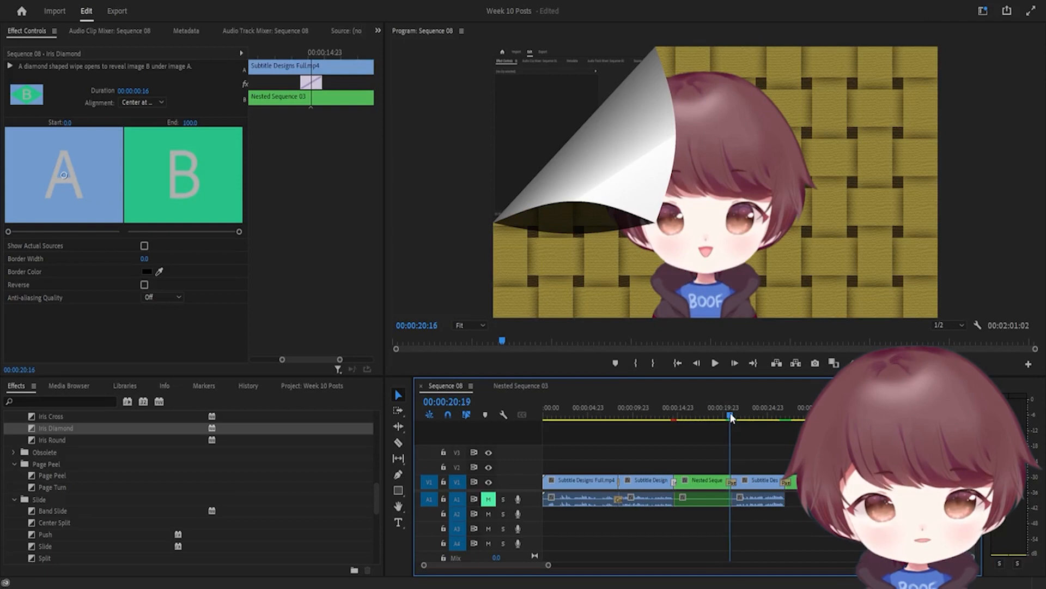
drag(733, 417, 783, 426)
scroll(793, 479, down, 10)
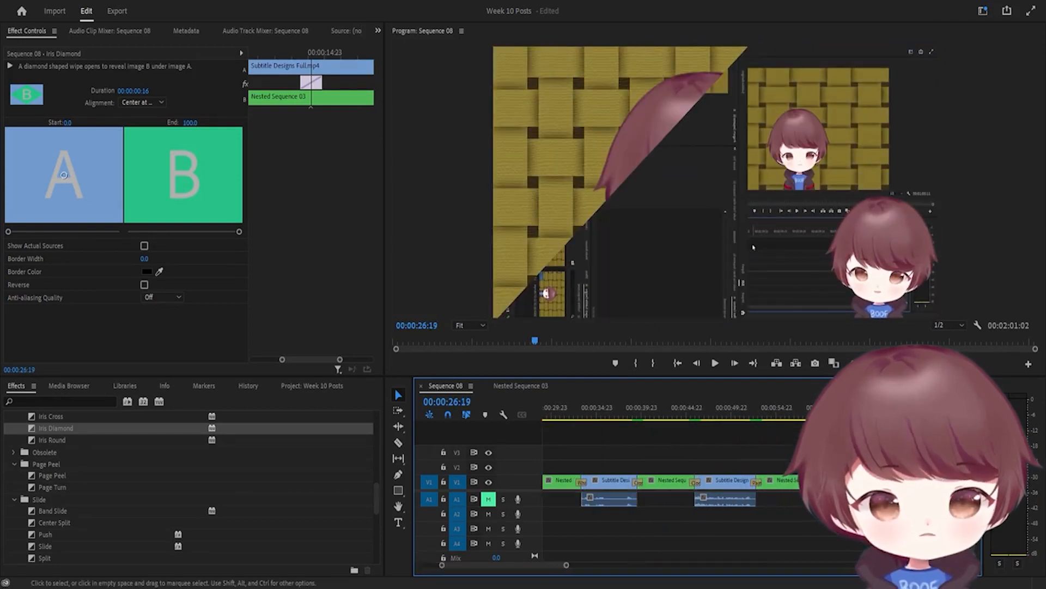
scroll(785, 474, down, 4)
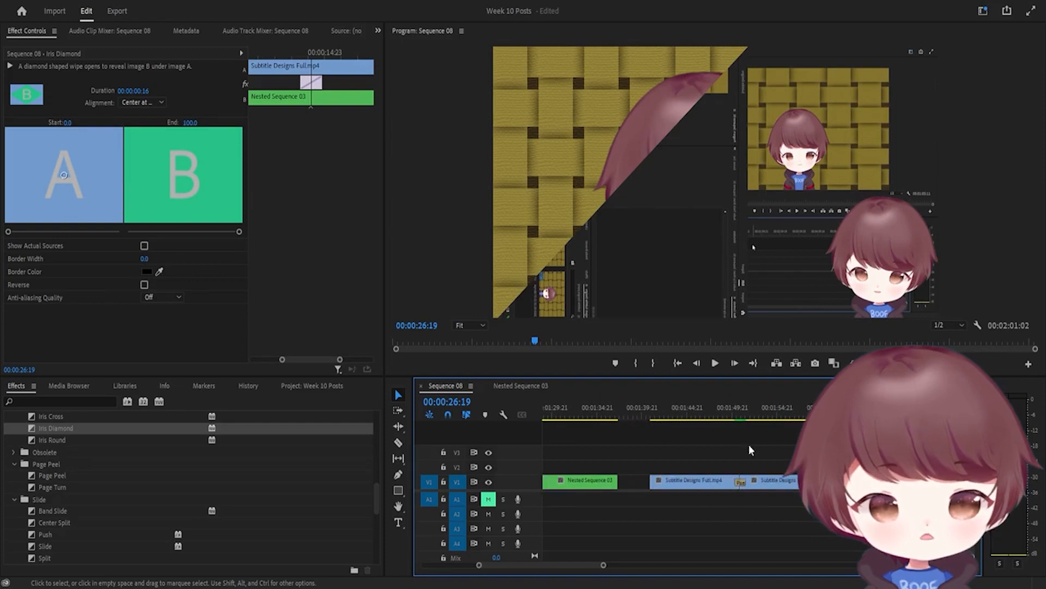
click(728, 415)
drag(731, 415, 735, 417)
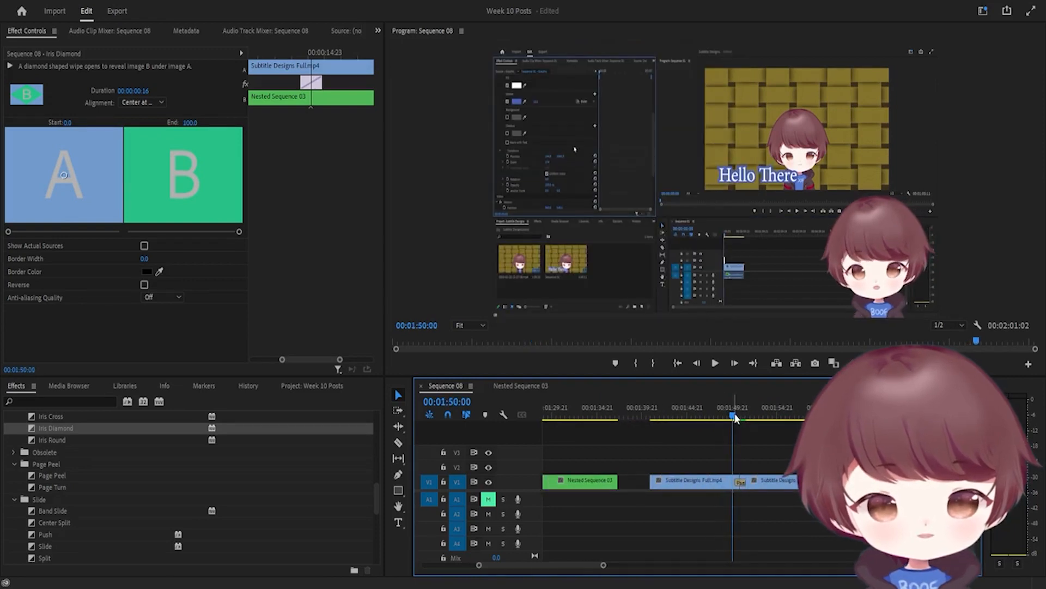
key(space)
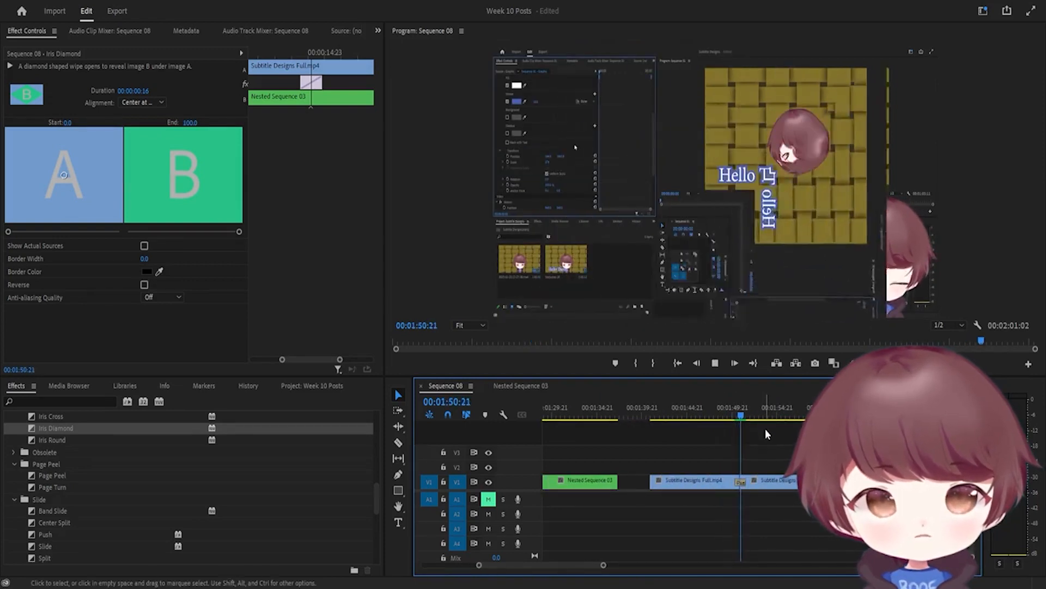
key(space)
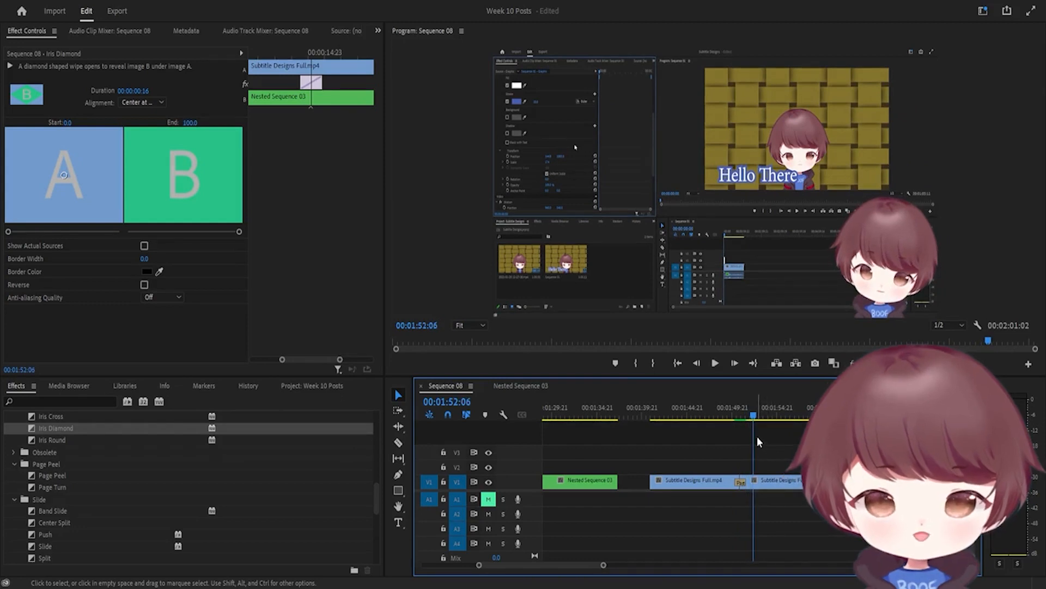
mouse_move(732, 413)
mouse_down()
mouse_move(751, 427)
mouse_move(718, 432)
mouse_move(727, 433)
mouse_up()
key(space)
key(space)
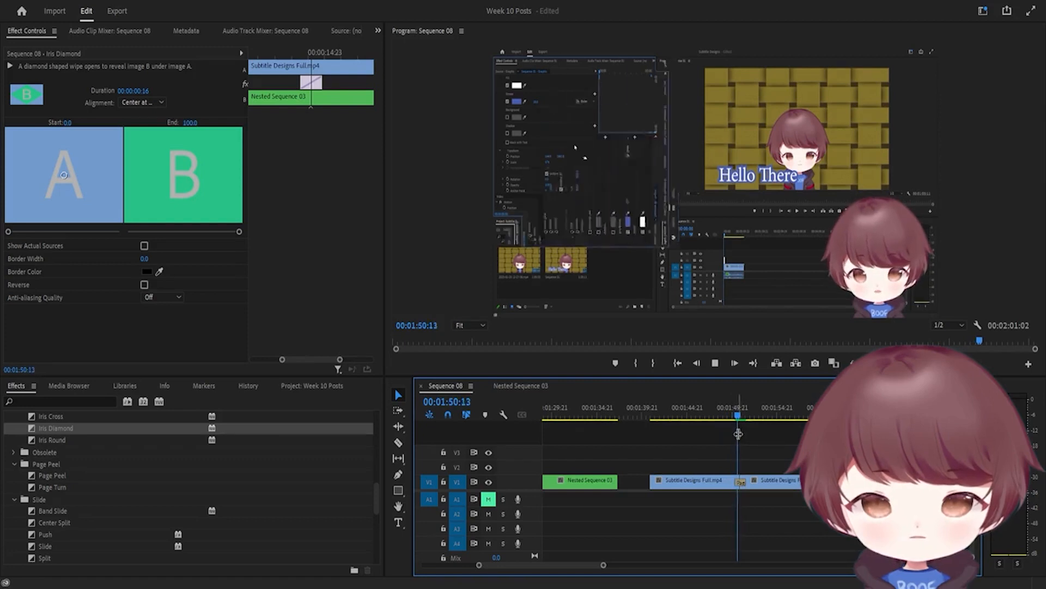
key(space)
Swap the Iris Diamond at the 1:50 edit for Page Peel and play it to mid-curl
click(741, 482)
key(Delete)
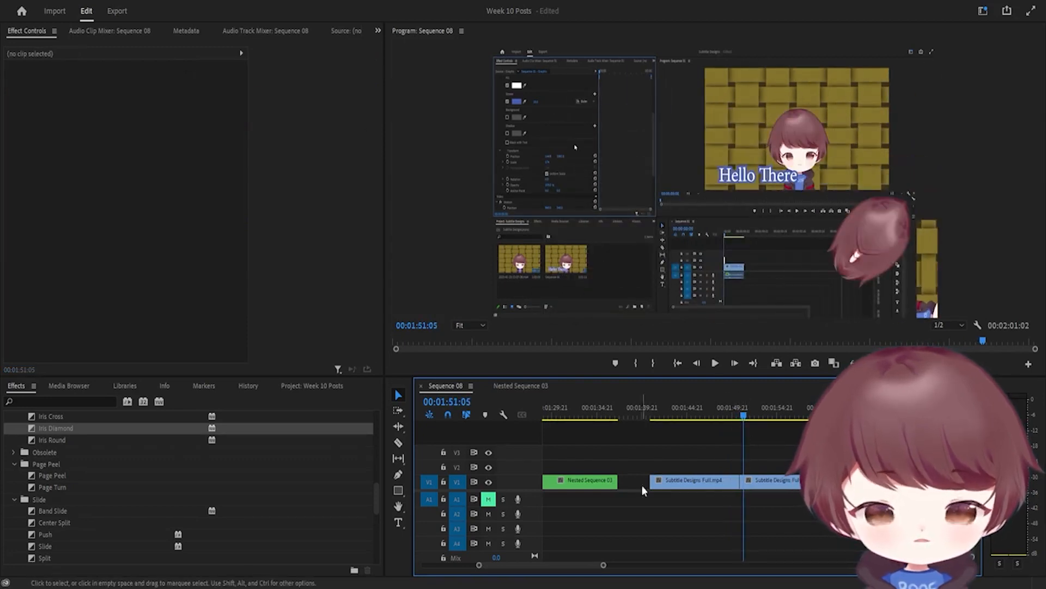
click(50, 476)
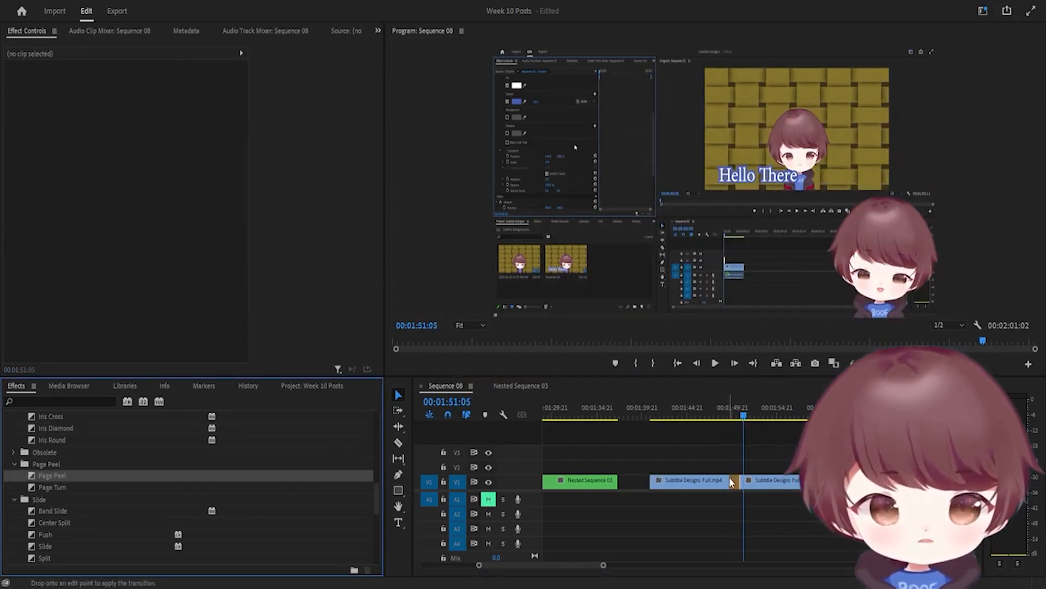
drag(53, 476, 745, 484)
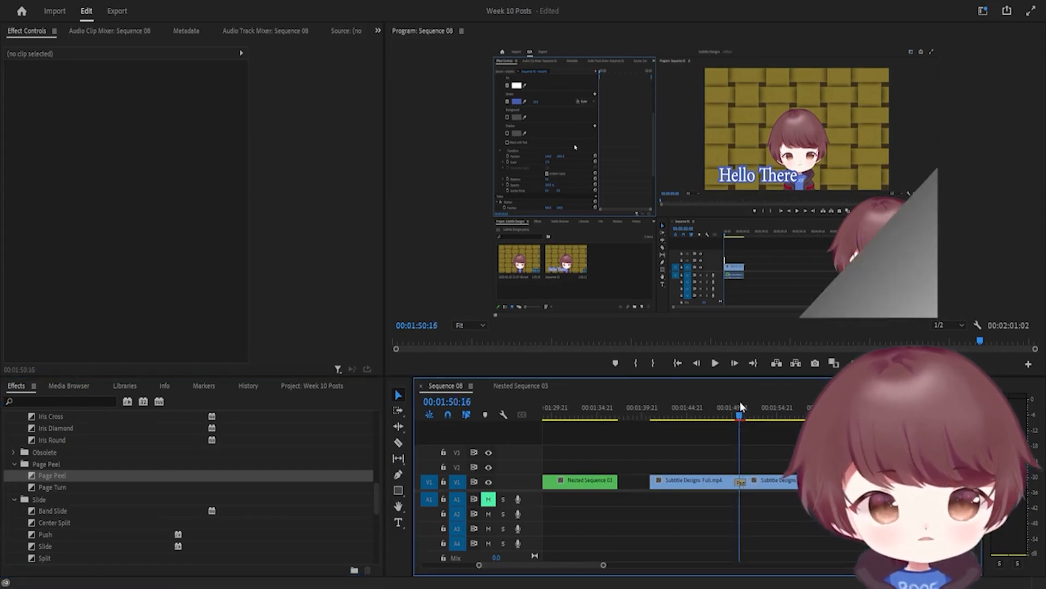
click(733, 416)
key(space)
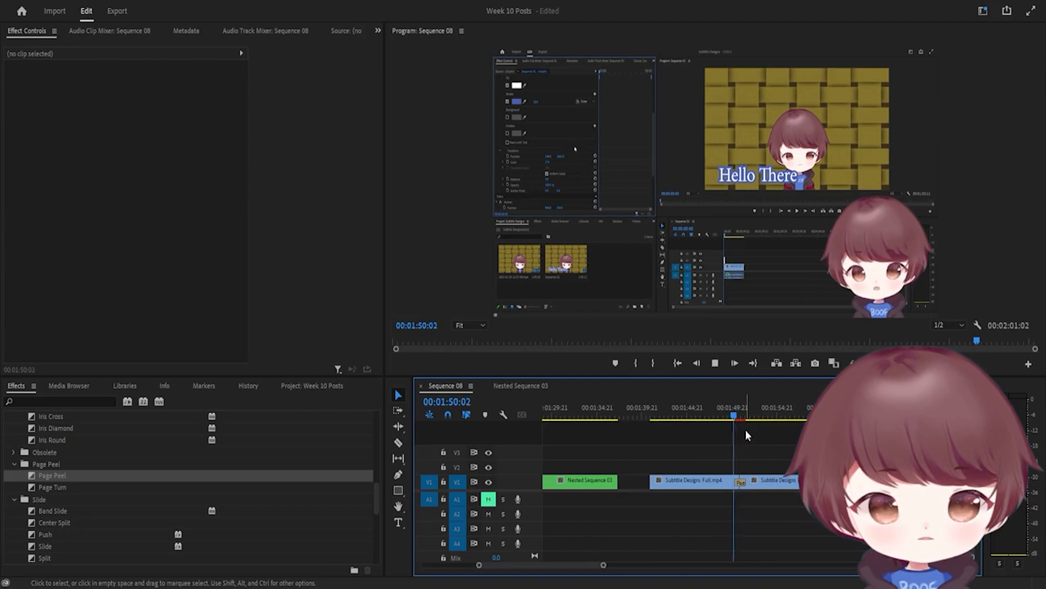
mouse_move(746, 427)
mouse_down()
mouse_move(740, 415)
mouse_move(728, 421)
mouse_move(739, 426)
mouse_up()
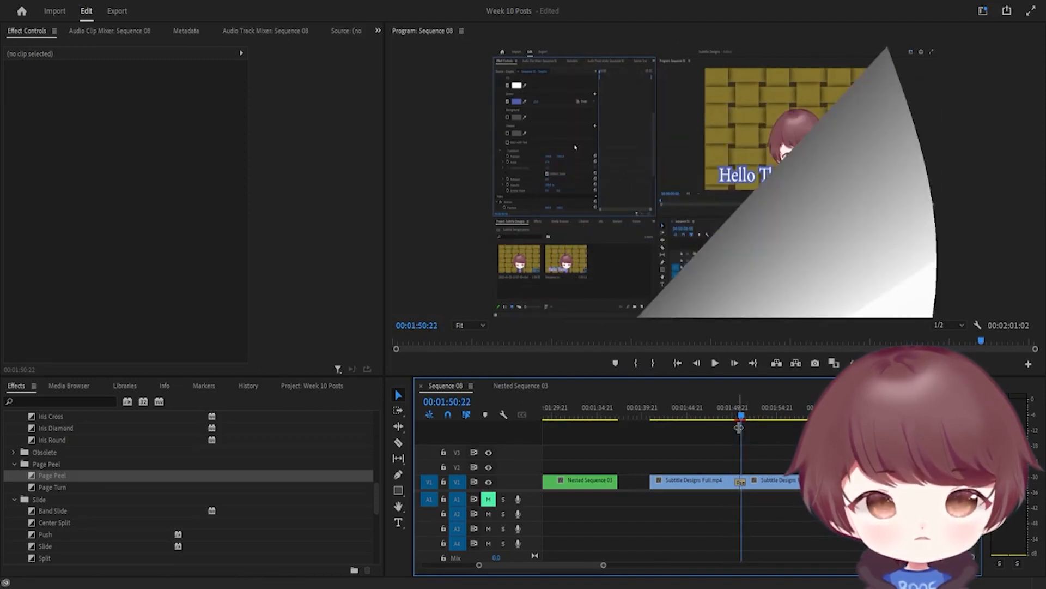
Go to 00:00:30:13, set the playhead to 00:00:32:08 and play the Whip transition
scroll(740, 447, up, 5)
scroll(647, 462, up, 8)
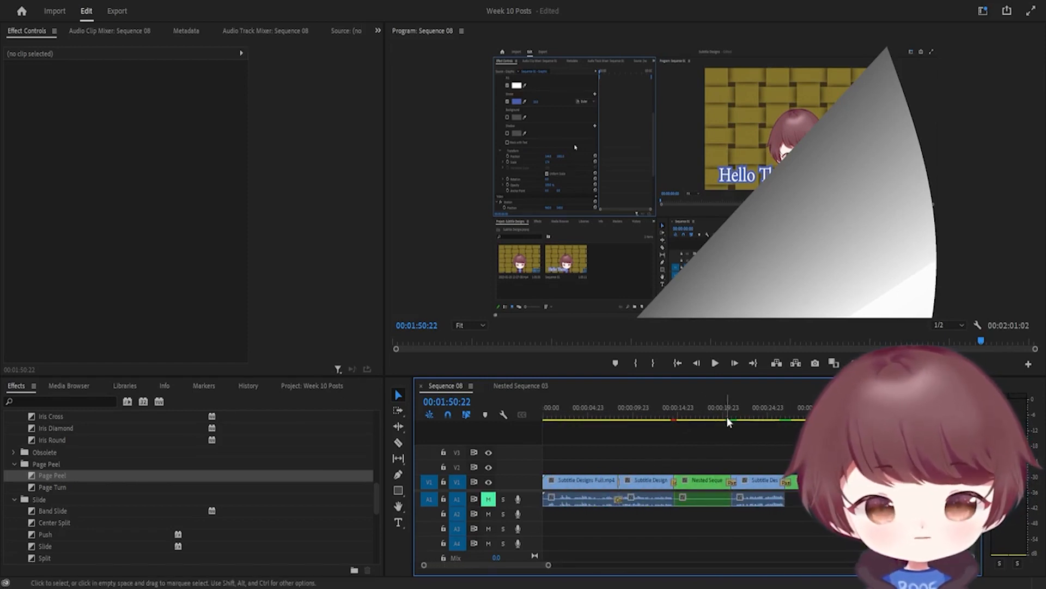
scroll(728, 416, down, 1)
click(785, 417)
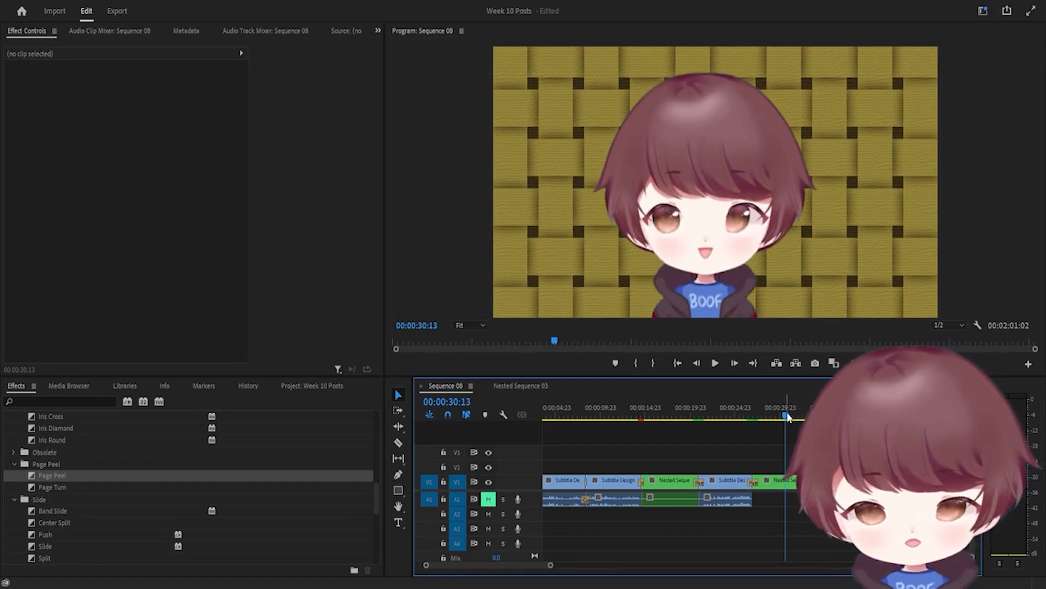
drag(796, 414, 801, 417)
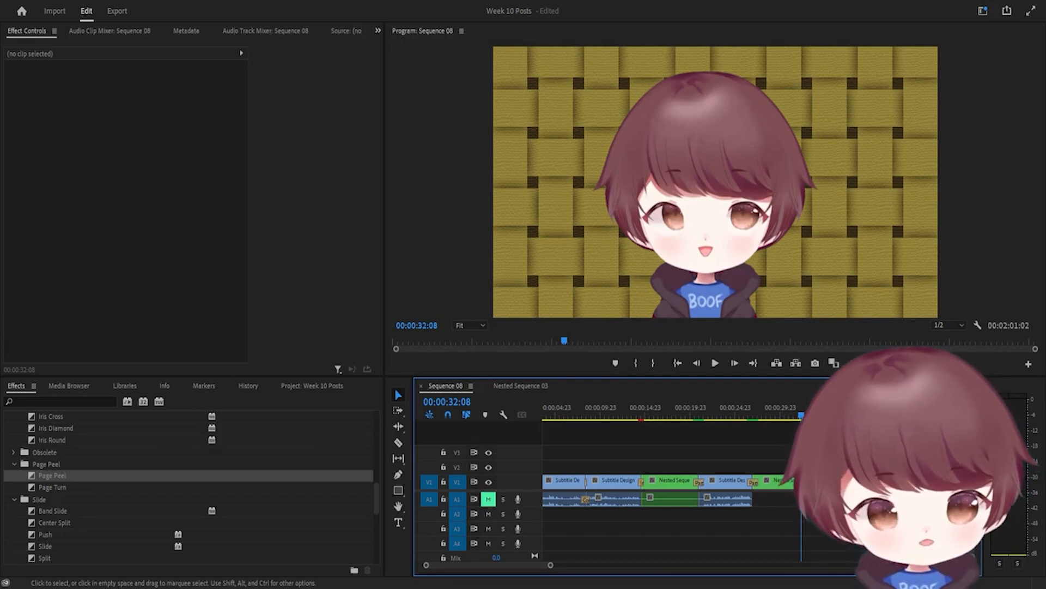
key(space)
key(space)
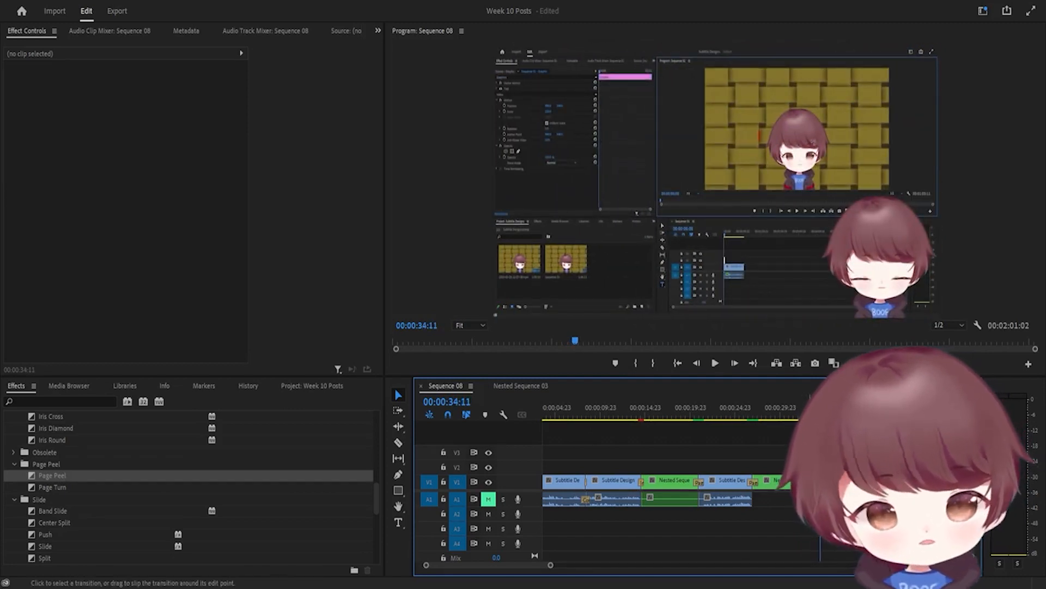
Set the Whip transition to 00:00:00:10, then scrub and replay it to check the blur
double_click(809, 482)
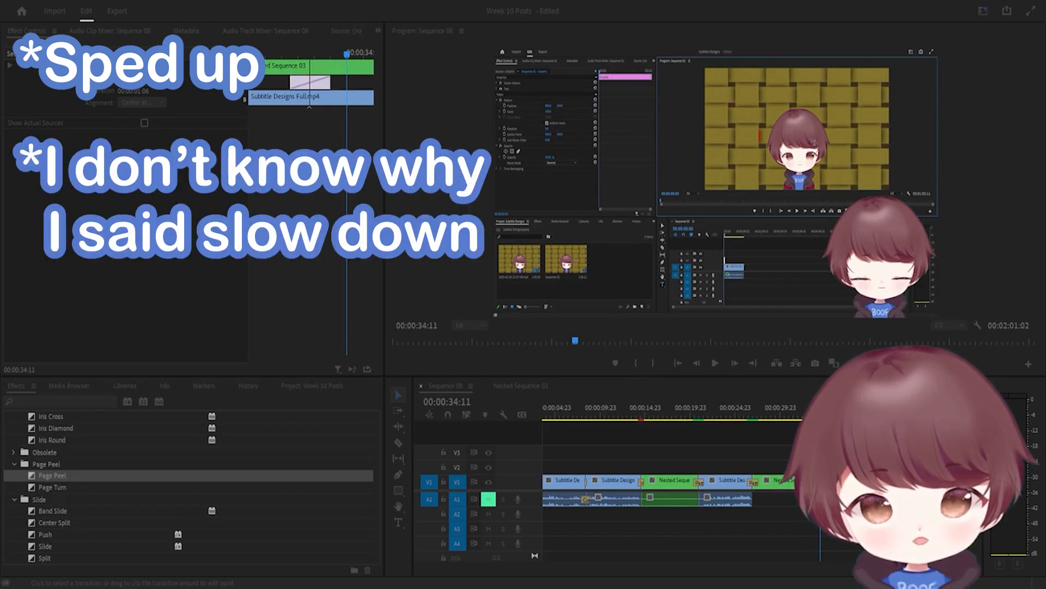
key(Return)
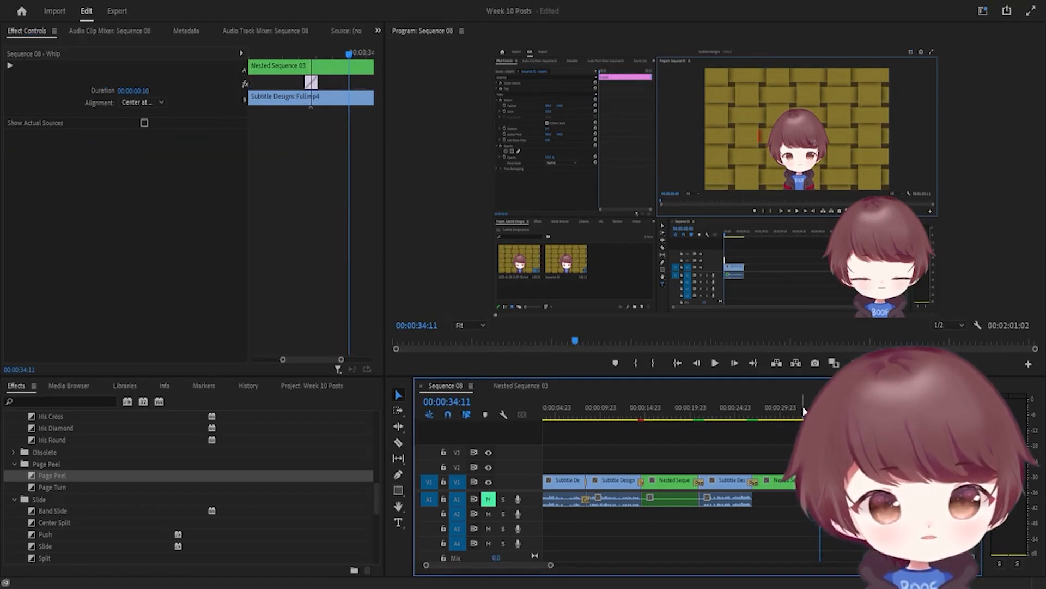
click(802, 413)
key(space)
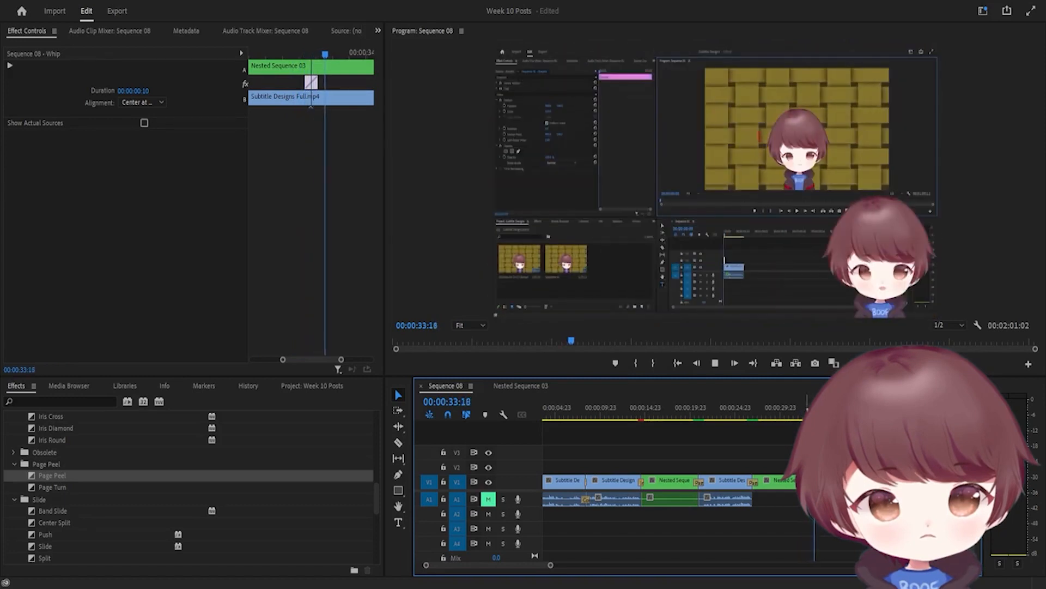
key(space)
drag(808, 412, 813, 412)
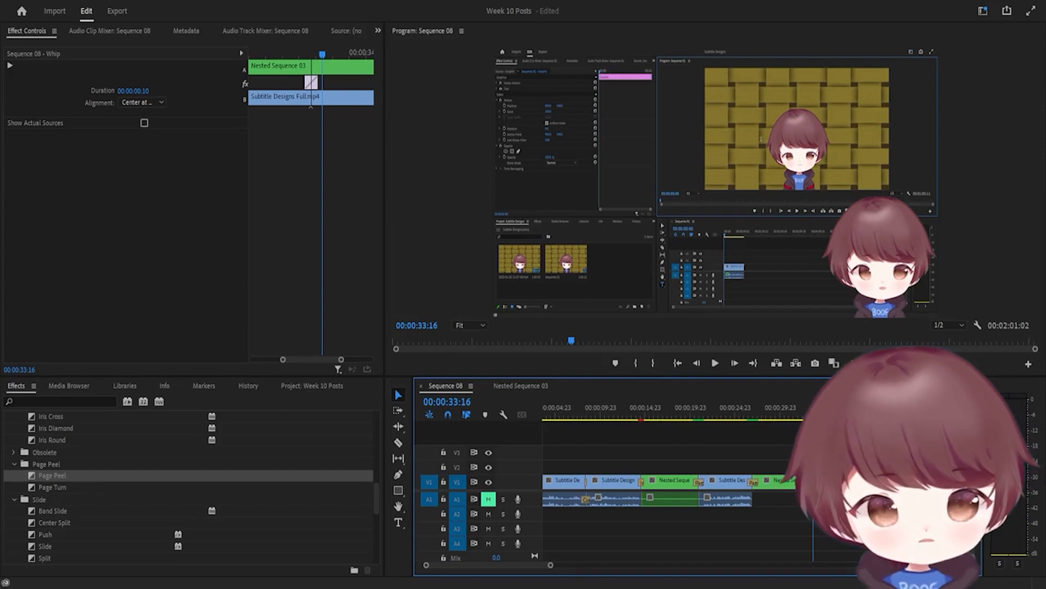
drag(814, 412, 805, 412)
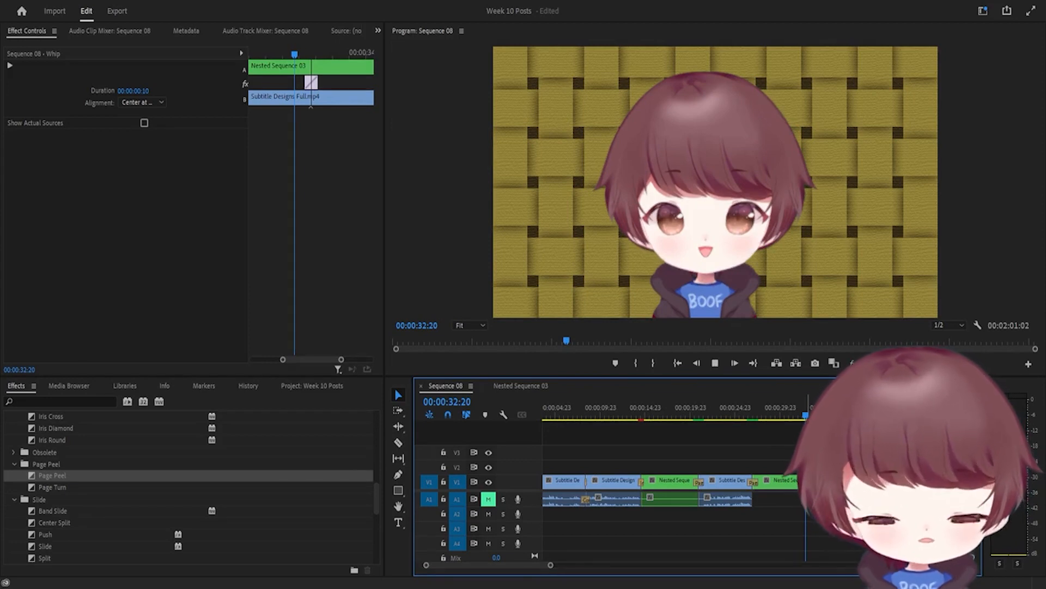
key(space)
key(space)
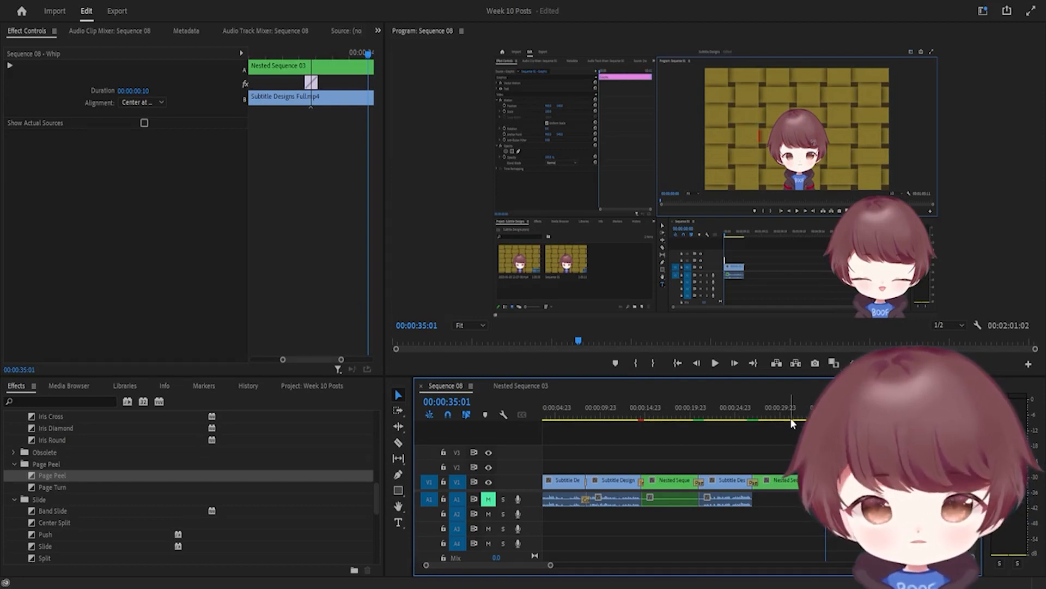
scroll(763, 422, down, 4)
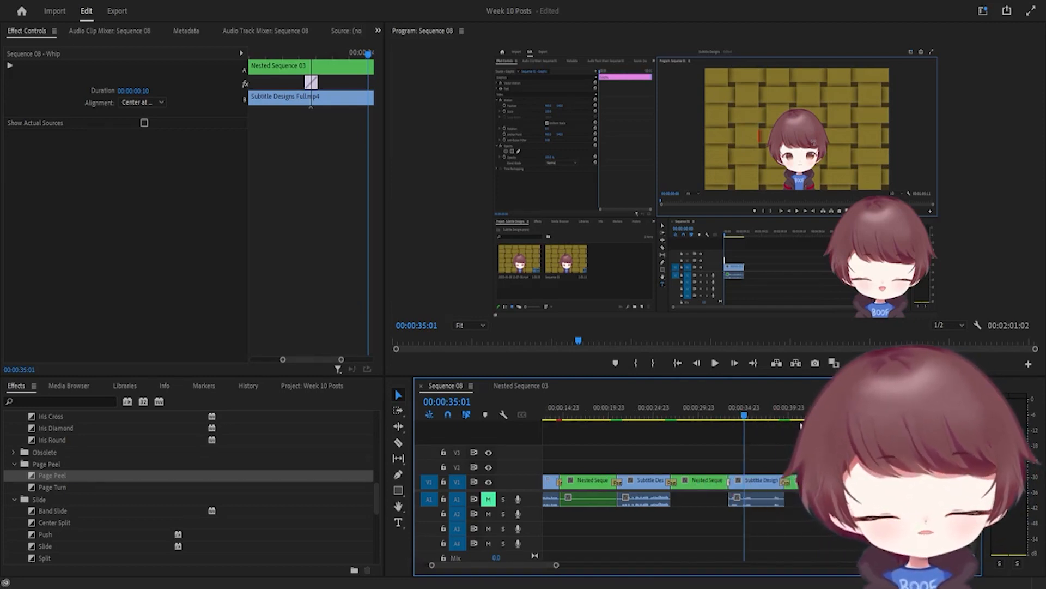
Check the Whip area at 32:23 and 33:21, view 38:10's Hello There, return to 33:03
click(693, 415)
click(702, 415)
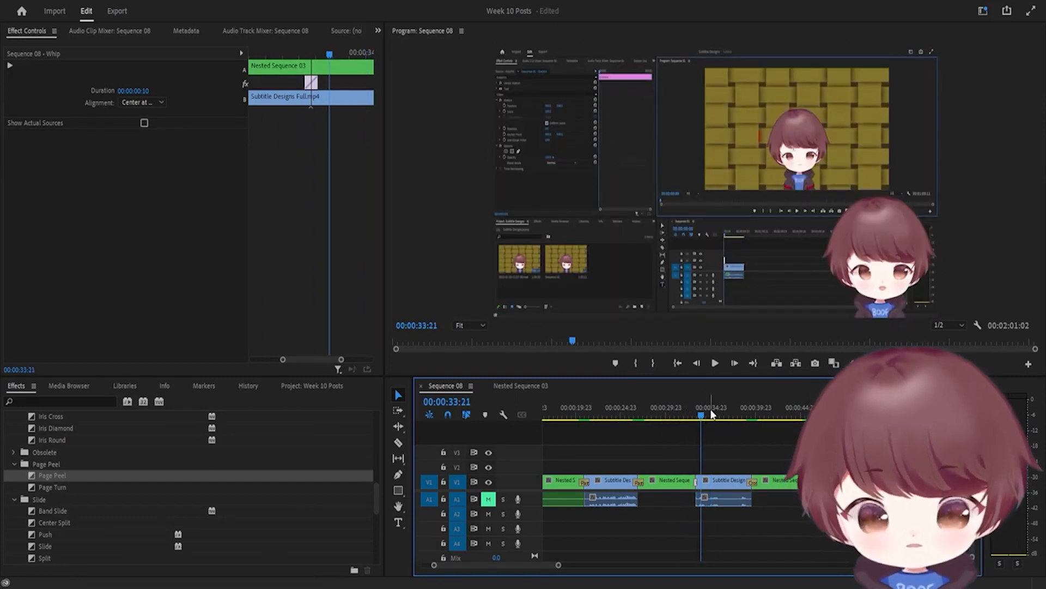
click(737, 404)
click(742, 416)
drag(743, 416, 695, 418)
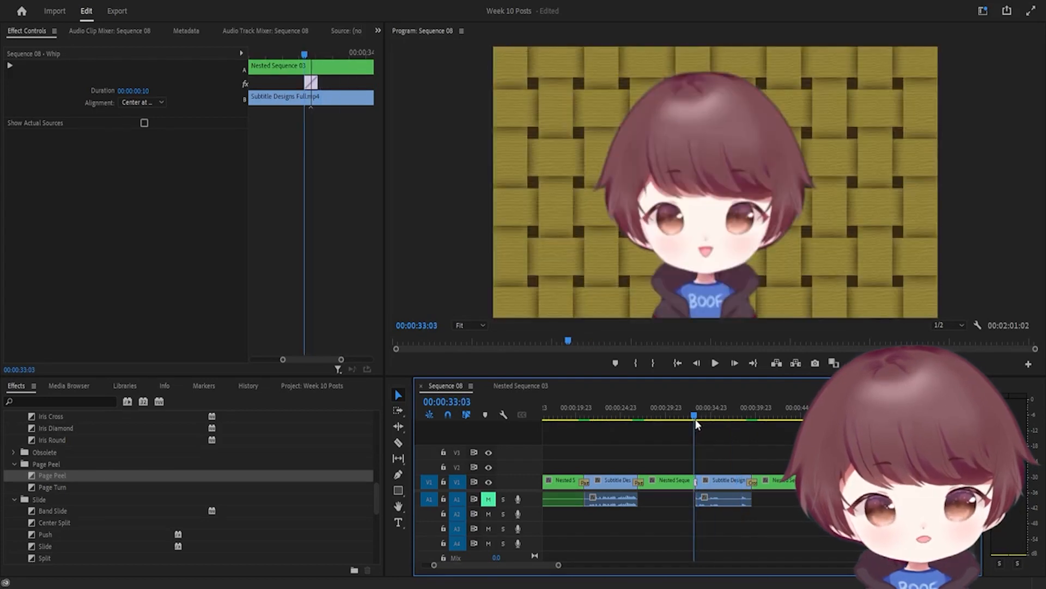
Replace the Page Peel at the later edit with a Whip transition and replay it twice
scroll(749, 451, right, 10)
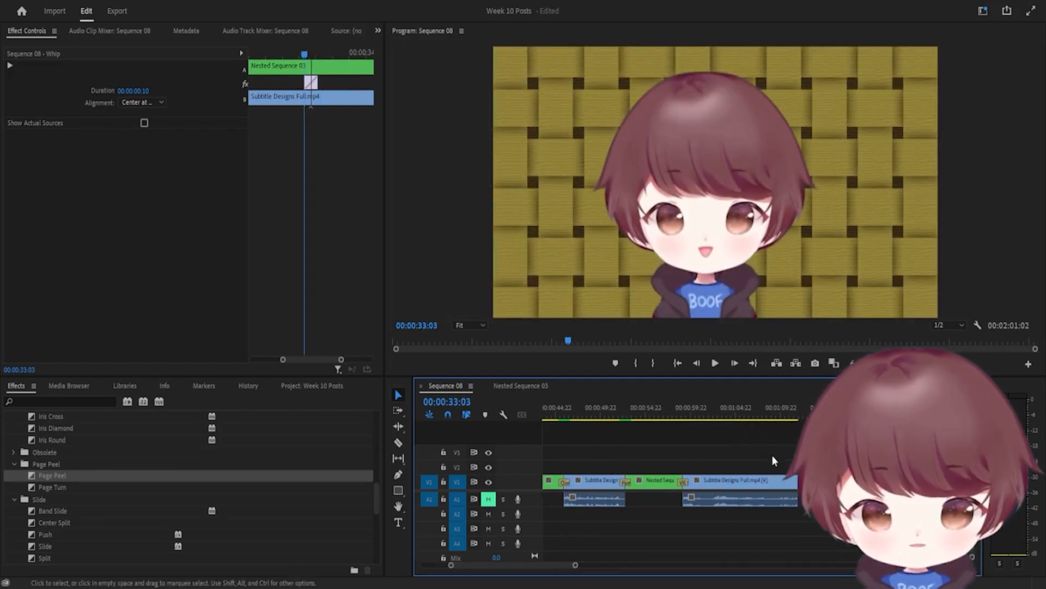
scroll(817, 469, right, 3)
click(788, 481)
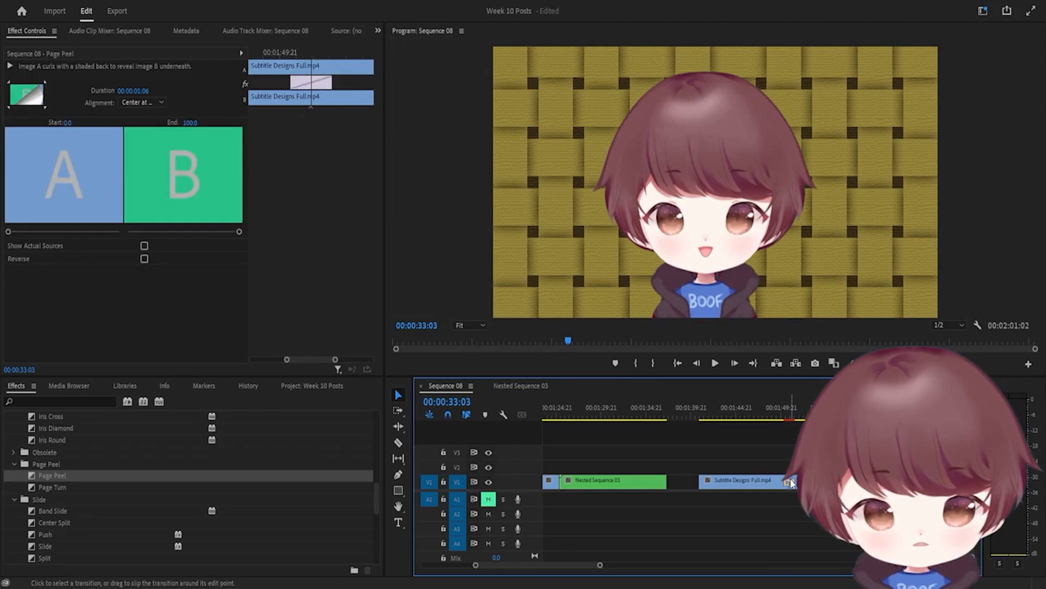
key(Delete)
scroll(109, 523, down, 5)
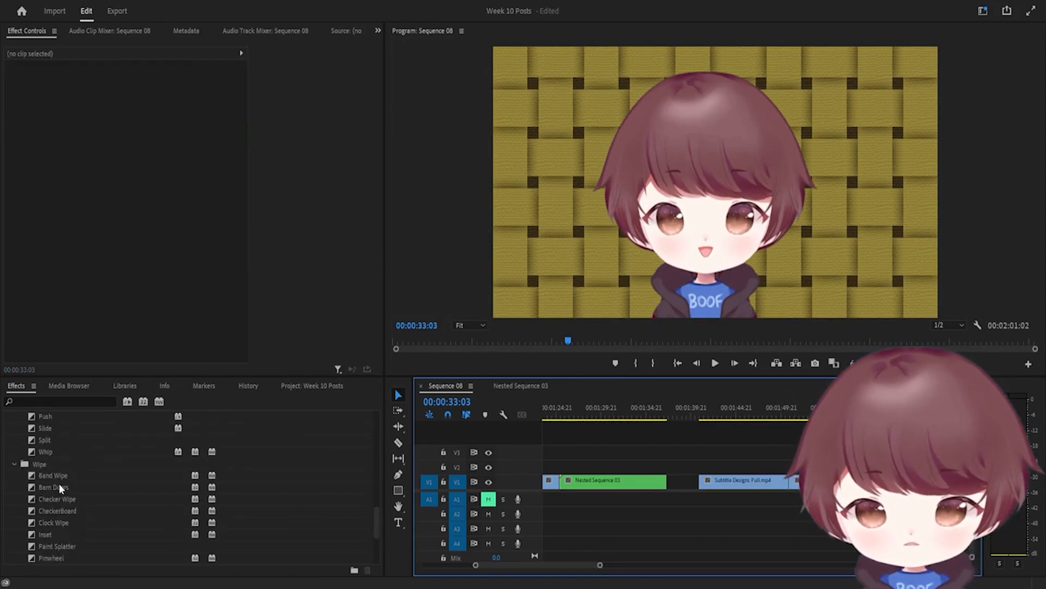
drag(45, 455, 790, 484)
click(777, 419)
key(space)
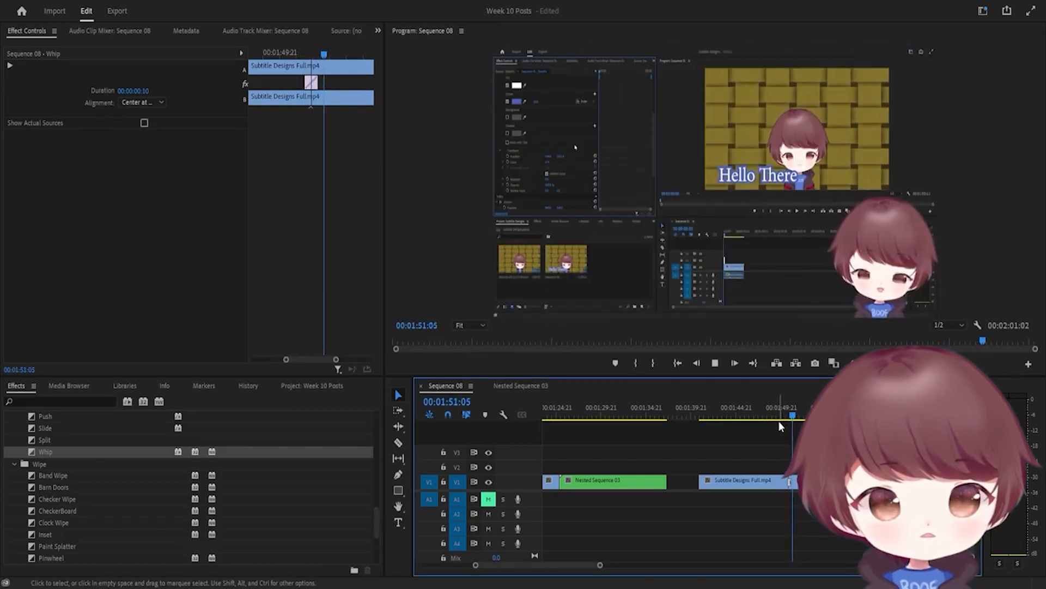
click(783, 415)
key(space)
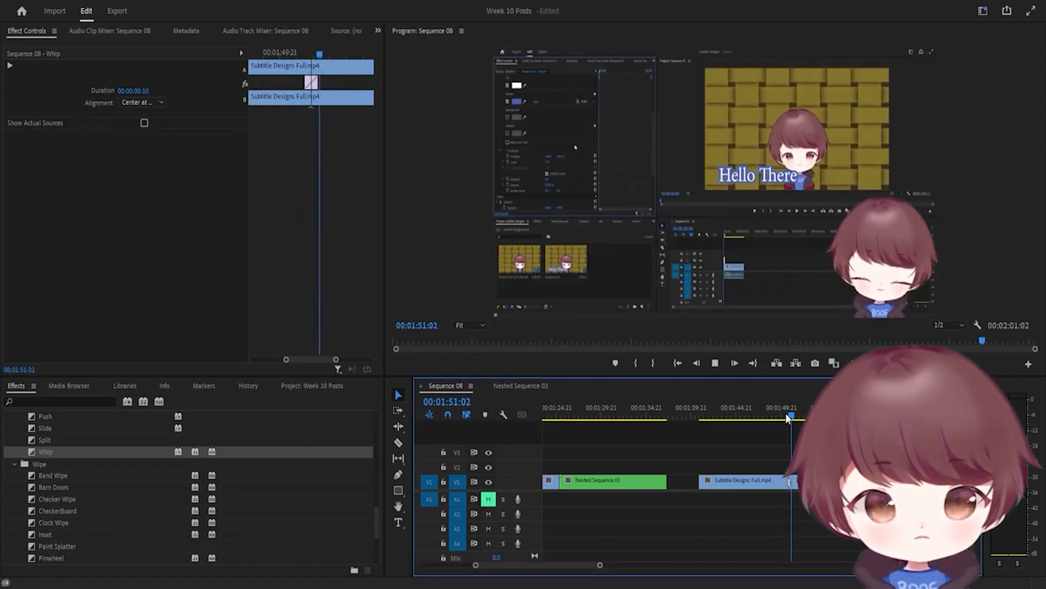
key(space)
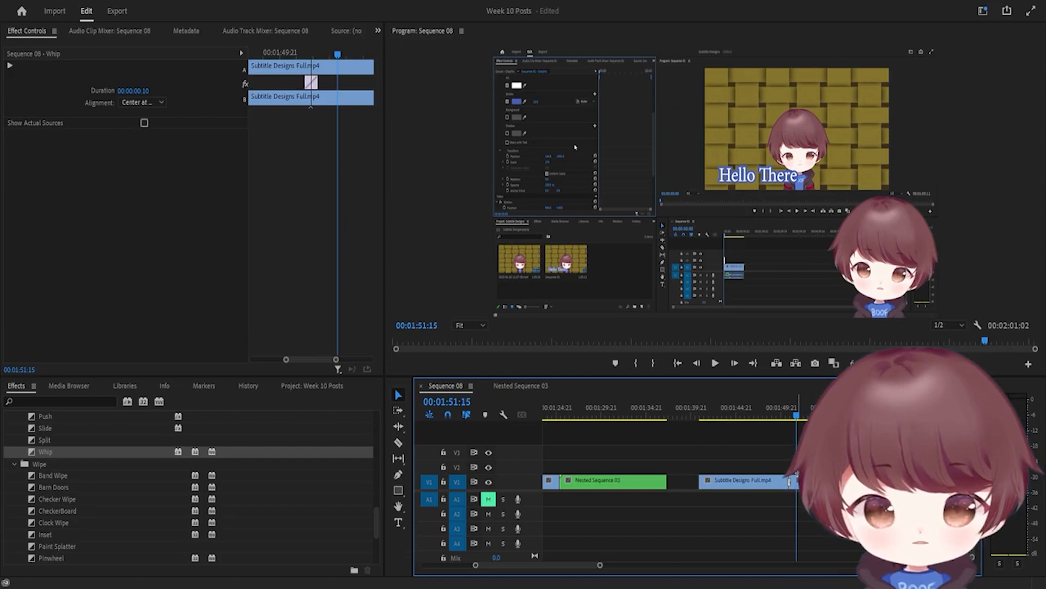
Play from just before the earlier transition near 0:37
scroll(646, 472, up, 5)
scroll(646, 472, up, 6)
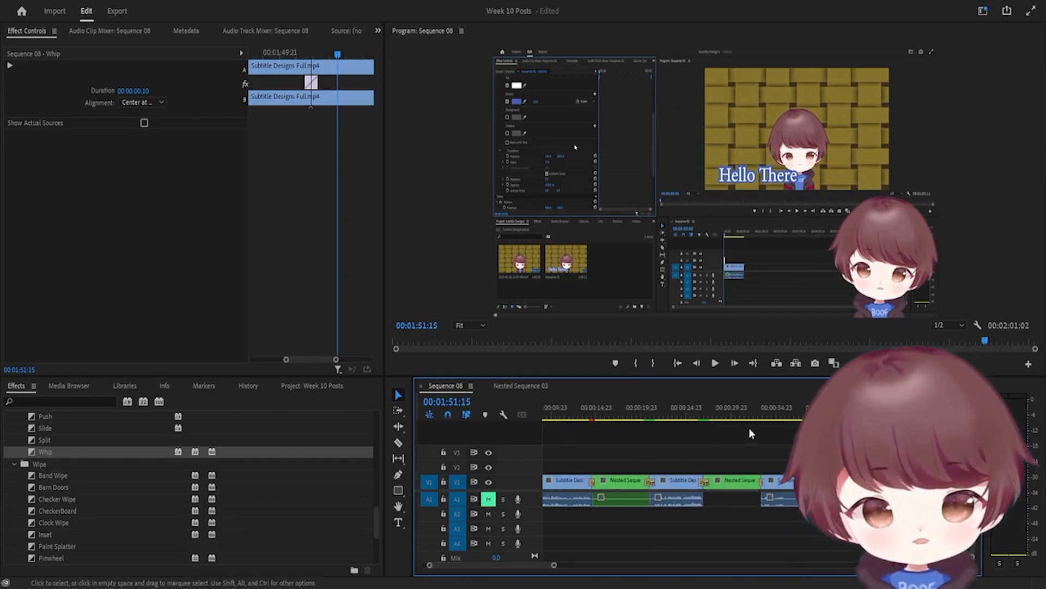
click(802, 408)
key(space)
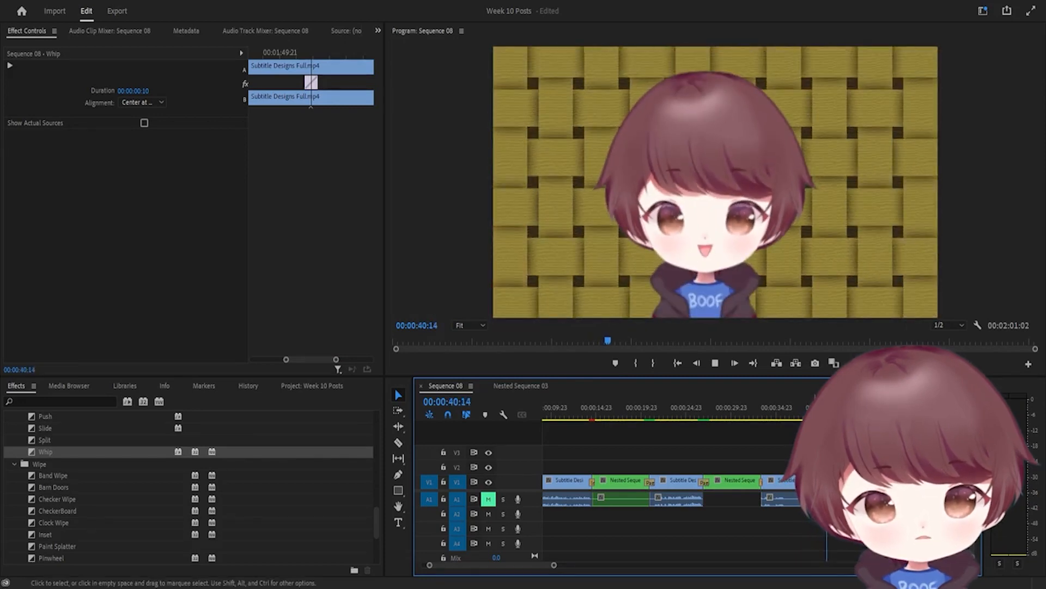
drag(816, 407, 809, 408)
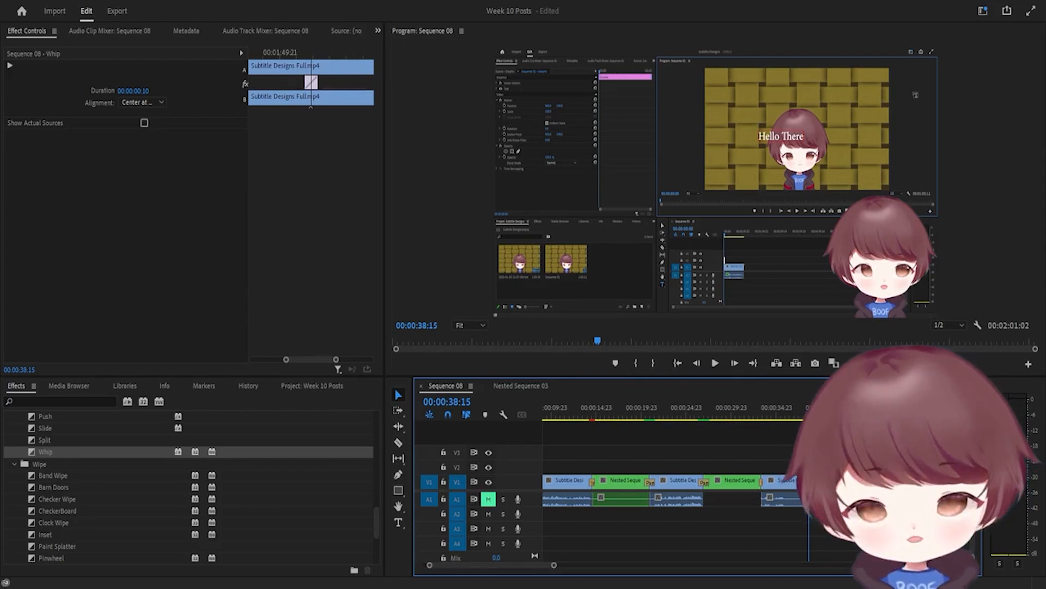
key(space)
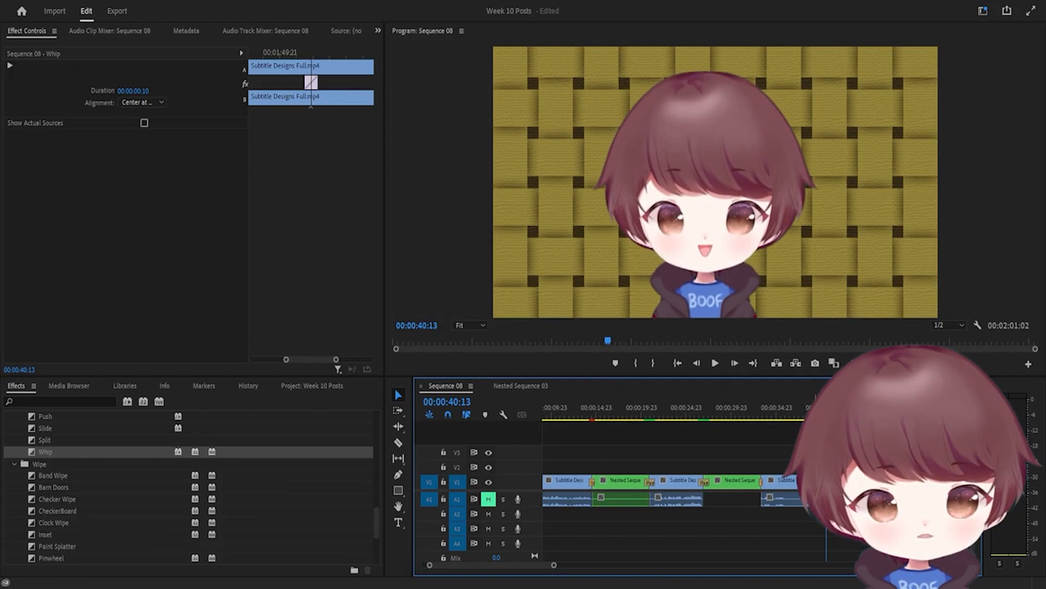
drag(826, 408, 813, 407)
Move the Cross Zoom's image A zoom centre toward the lower right, onto the character's eye
click(818, 481)
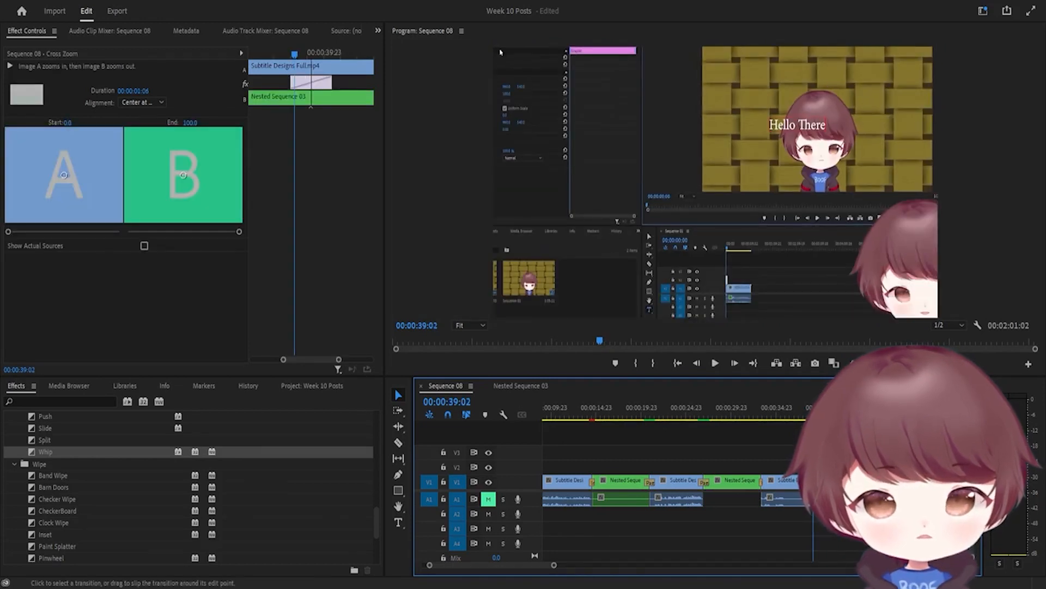
drag(64, 179, 75, 180)
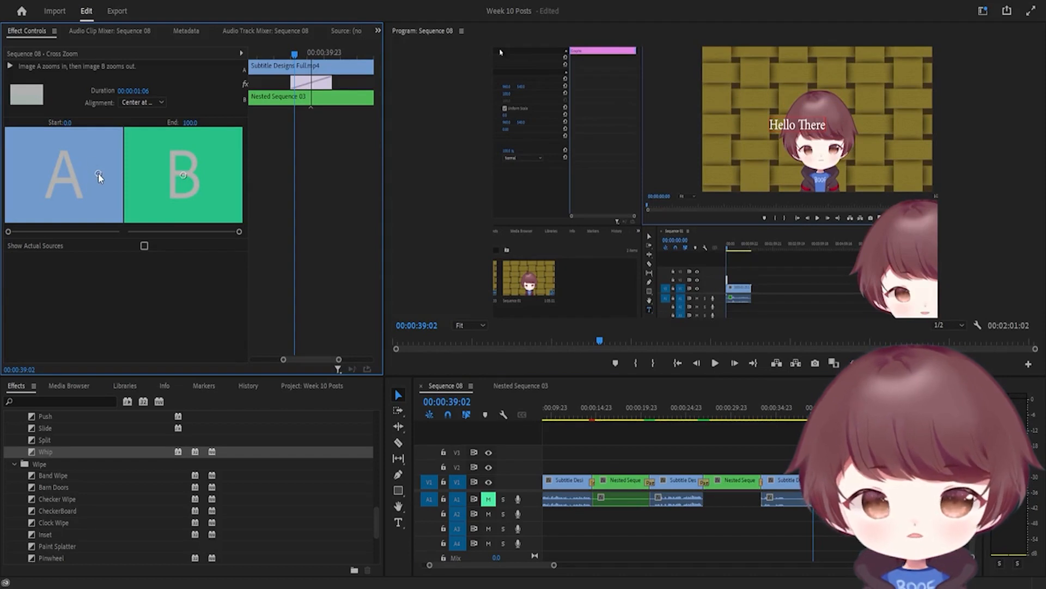
drag(105, 189, 118, 212)
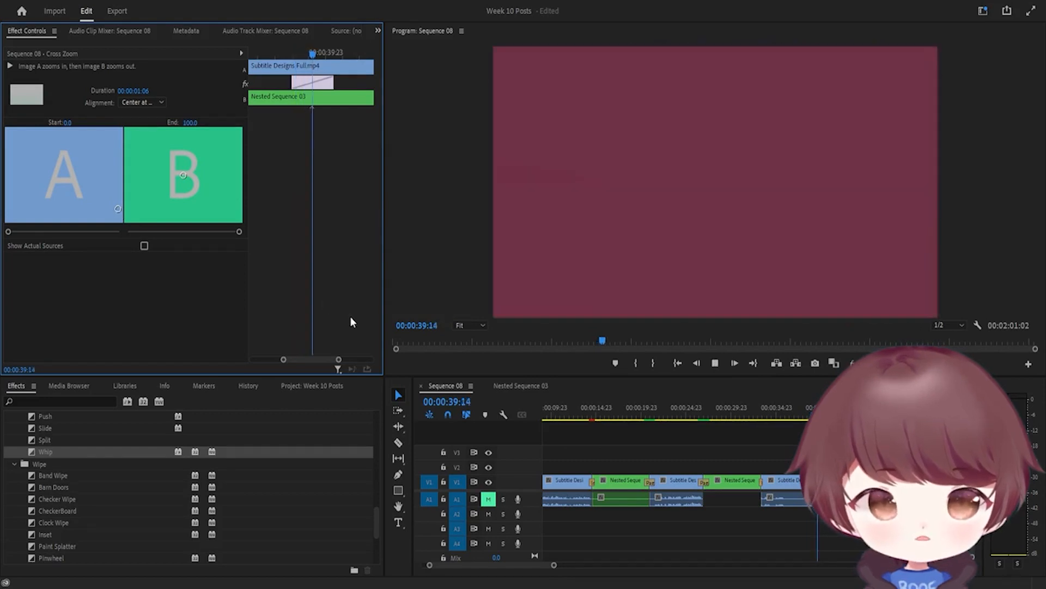
Play and frame-step the Cross Zoom to check the new zoom point, then scrub into the 0:45 transition
key(space)
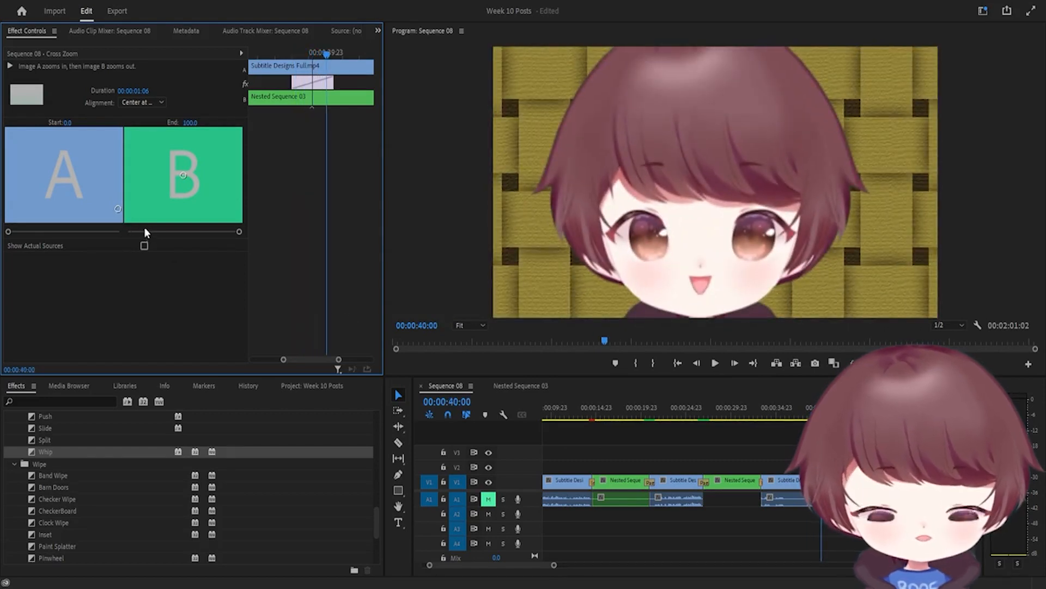
key(Left)
key(Left)
key(Left)
key(Left)
key(Left)
key(Left)
key(Left)
key(Left)
key(Left)
key(Left)
key(Left)
key(Left)
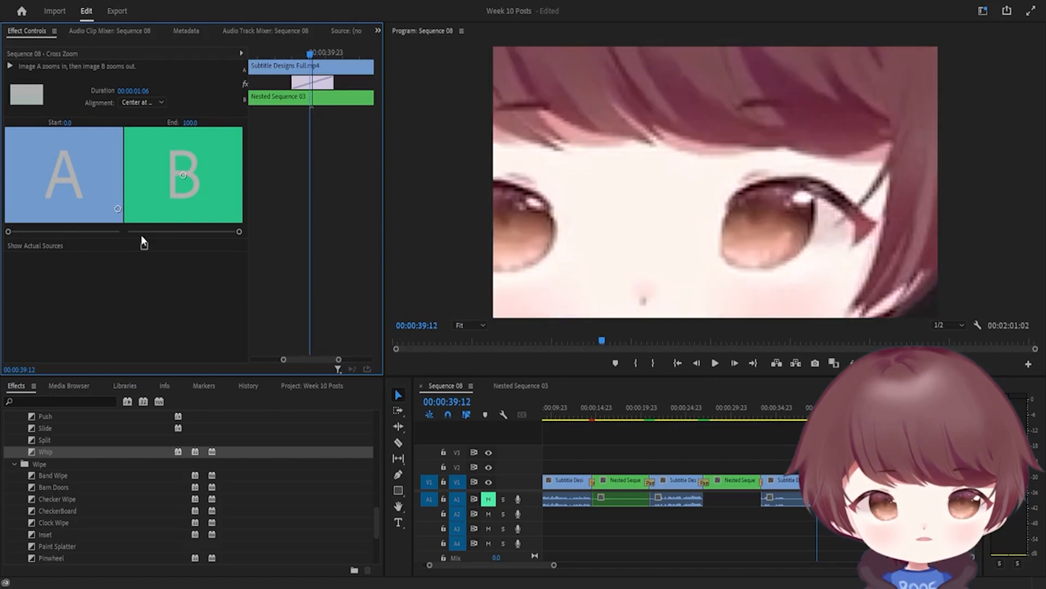
key(Left)
key(Right)
key(Right)
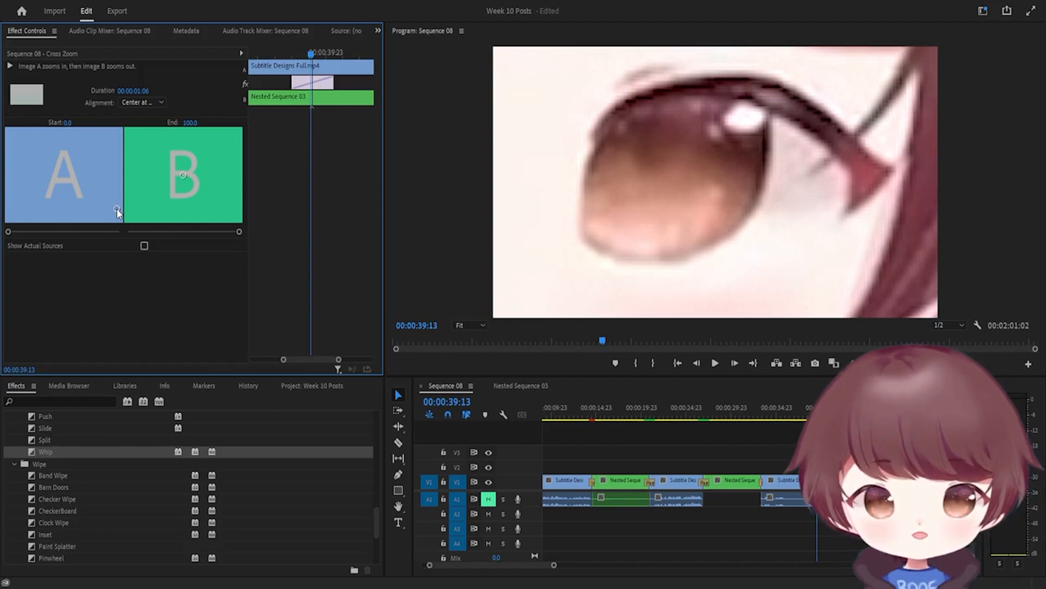
key(space)
key(space)
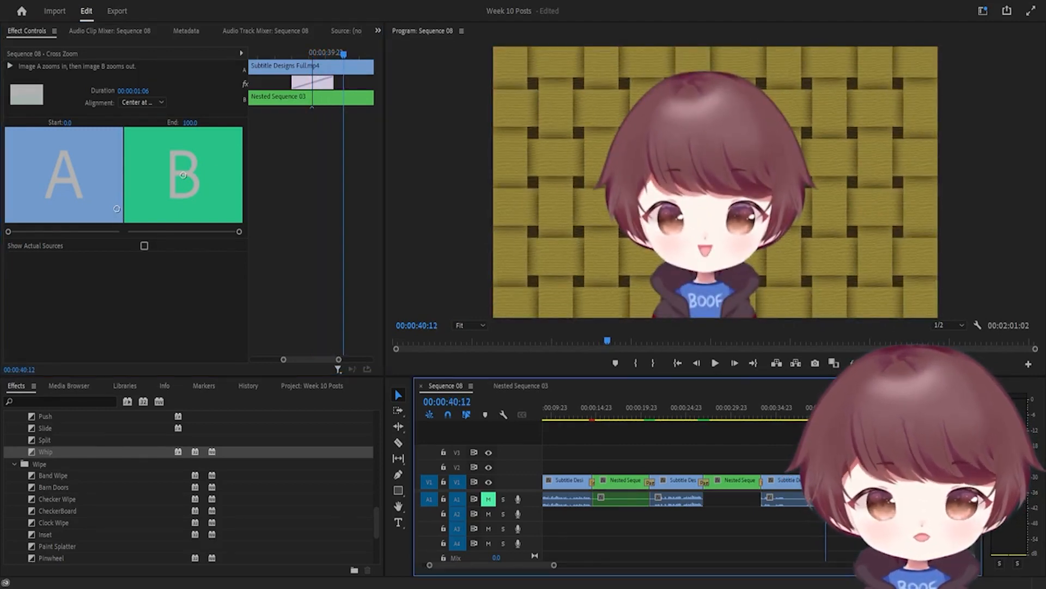
drag(826, 409, 822, 408)
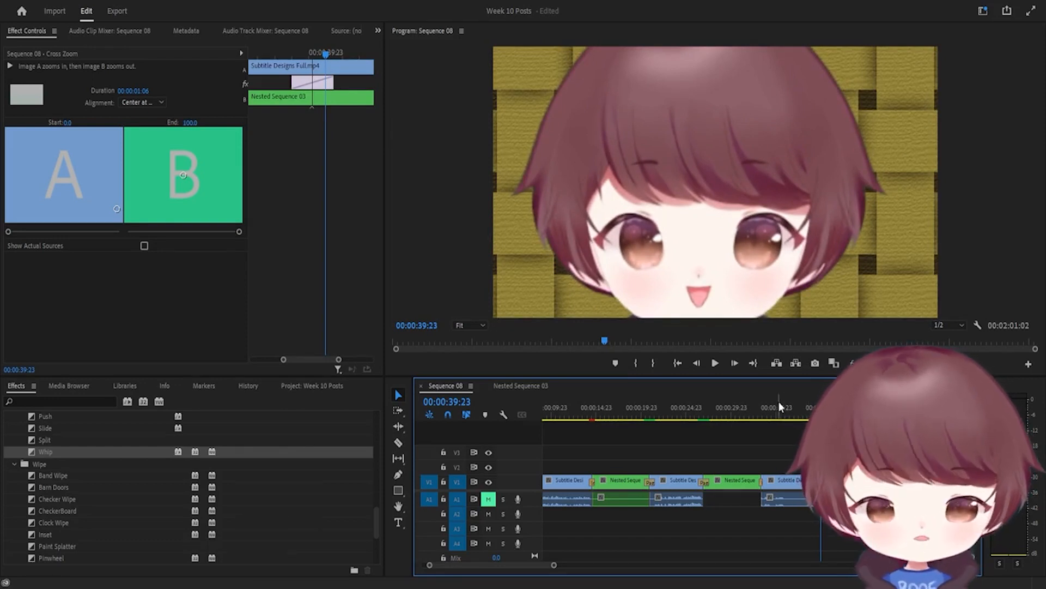
drag(813, 405, 821, 407)
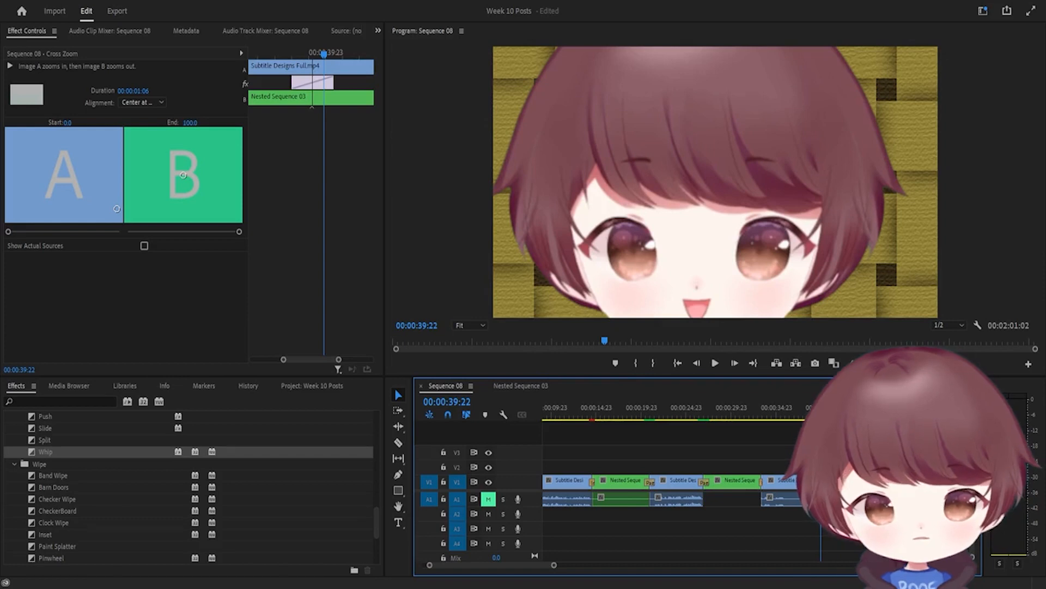
click(871, 407)
drag(871, 407, 867, 407)
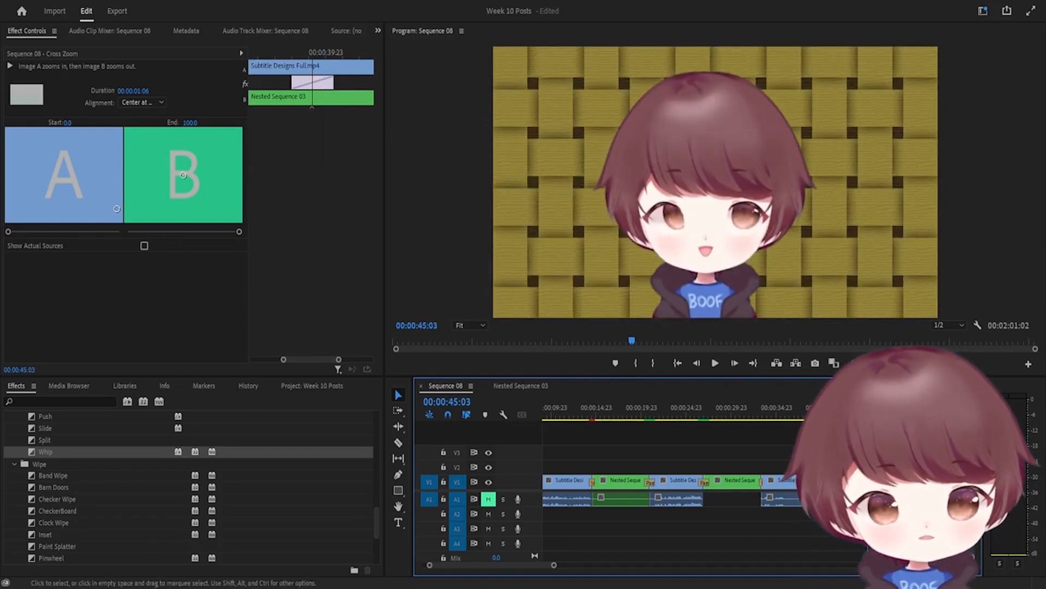
Play the Page Peel transition near 0:45 twice from just before it
key(space)
key(space)
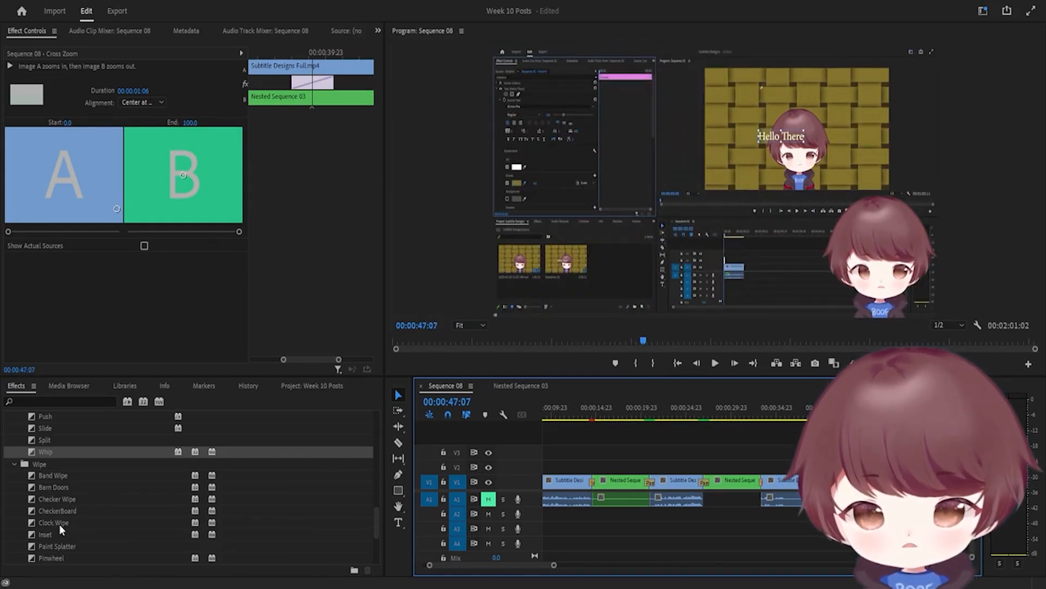
click(866, 409)
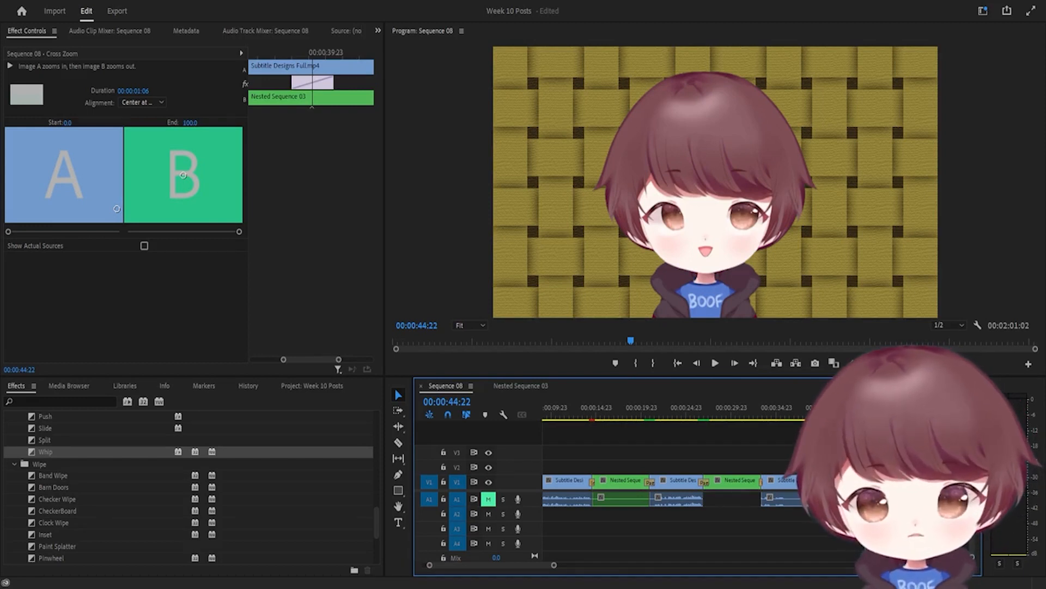
key(space)
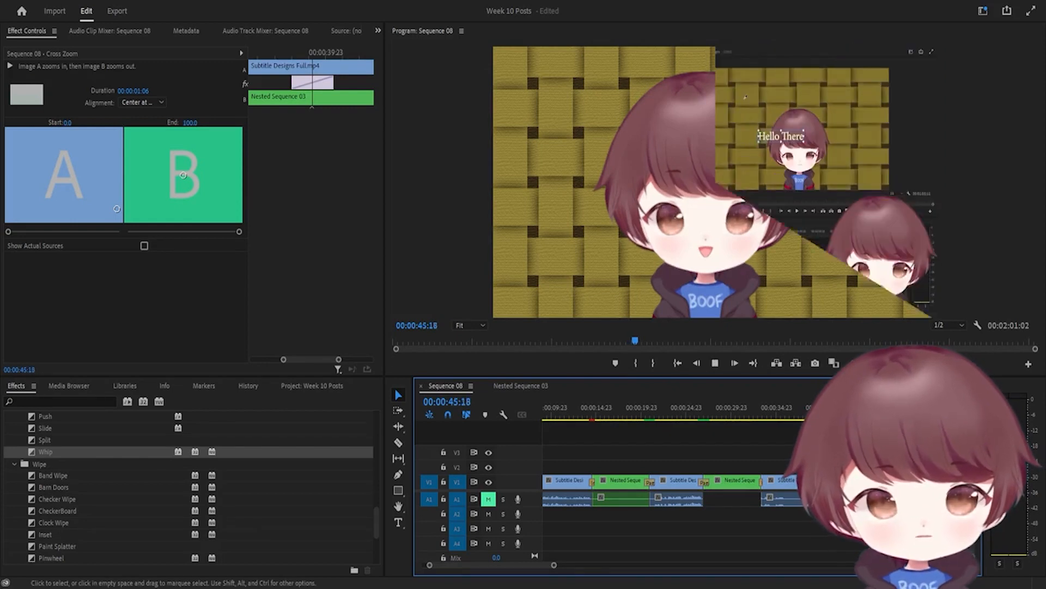
key(space)
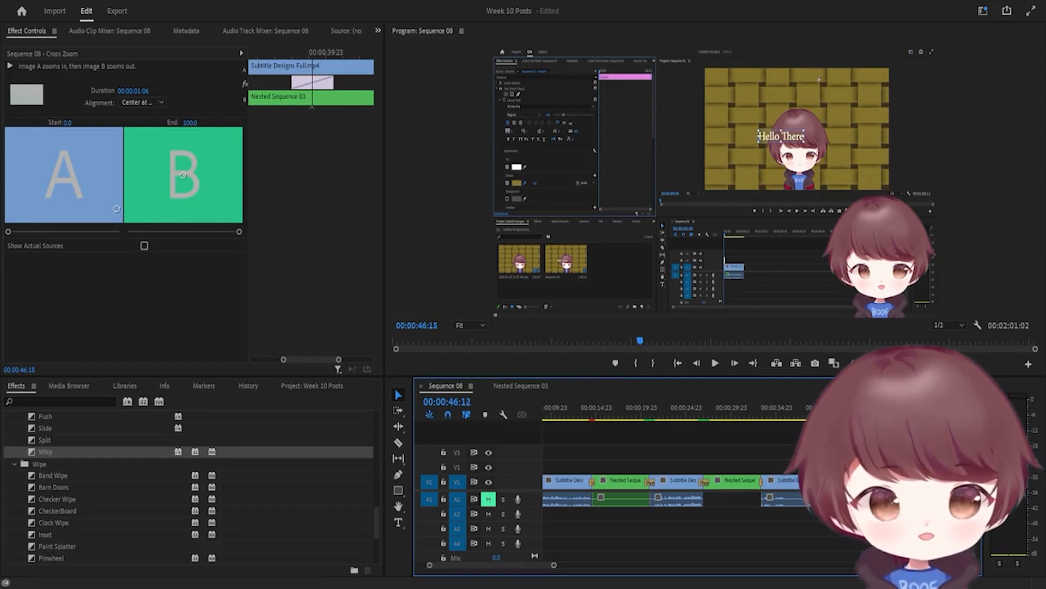
click(869, 409)
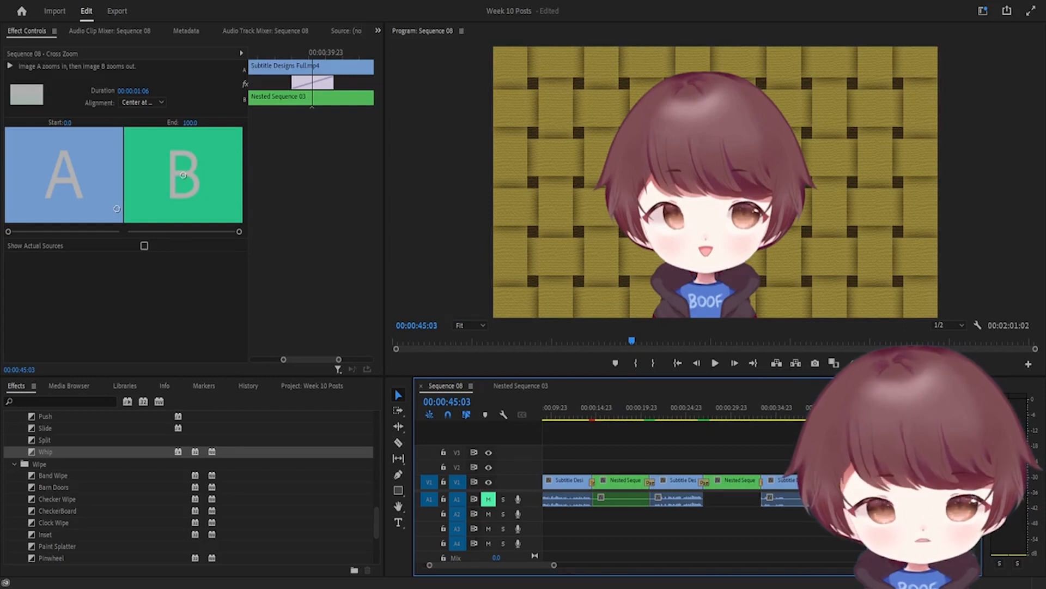
key(space)
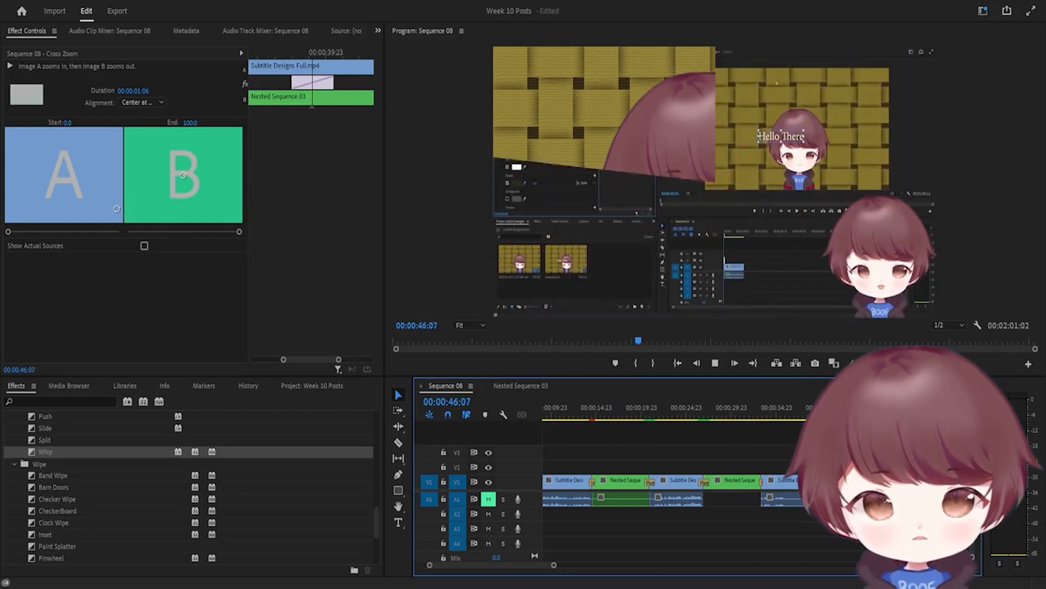
key(space)
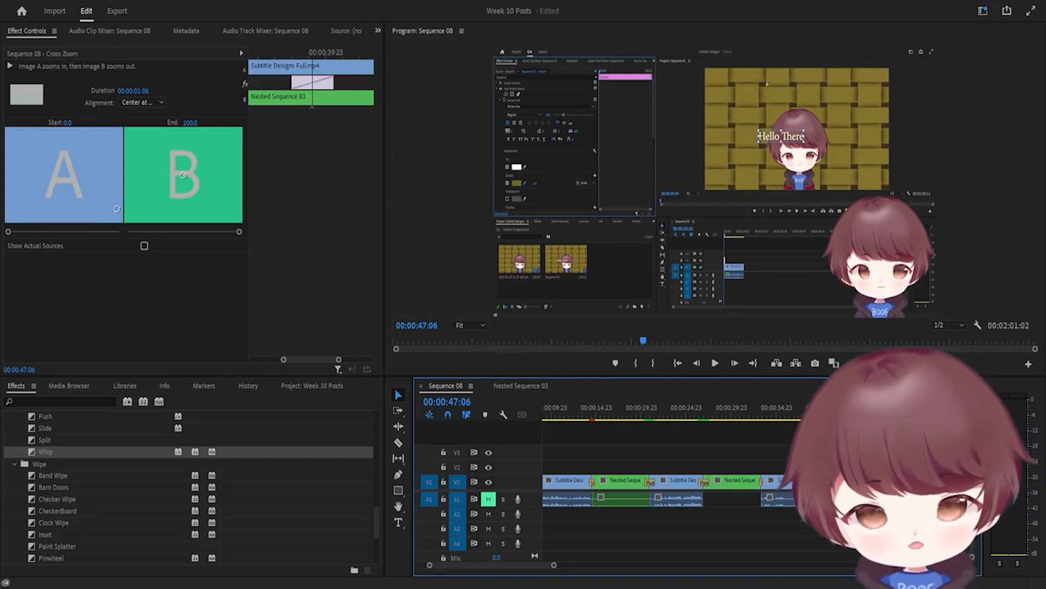
Preview the Paint Splatter transition near 0:51 several times, scrubbing back into it between plays
scroll(828, 474, down, 3)
click(828, 408)
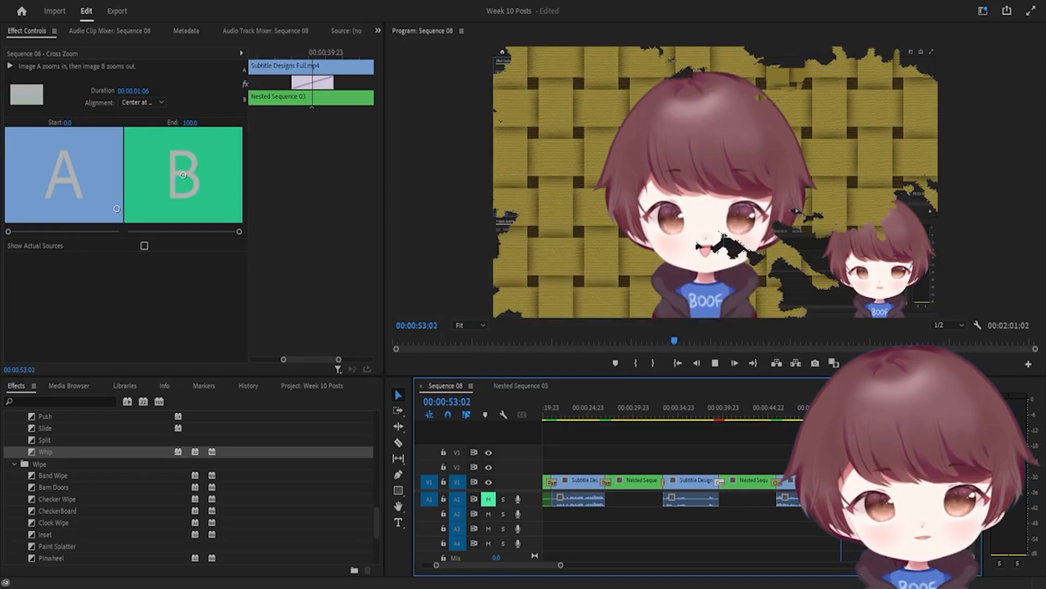
key(space)
click(830, 409)
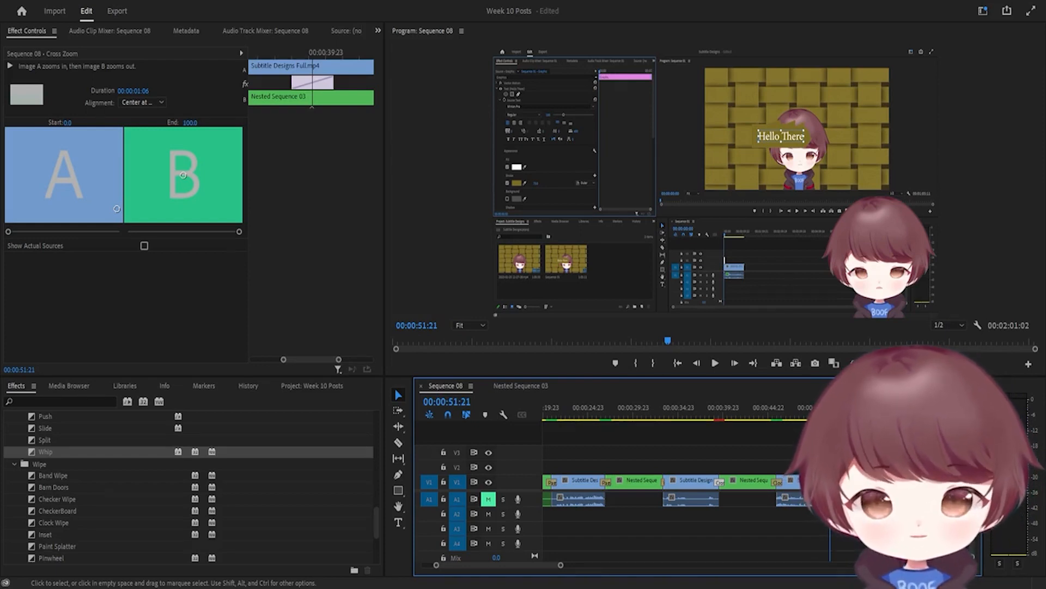
key(Right)
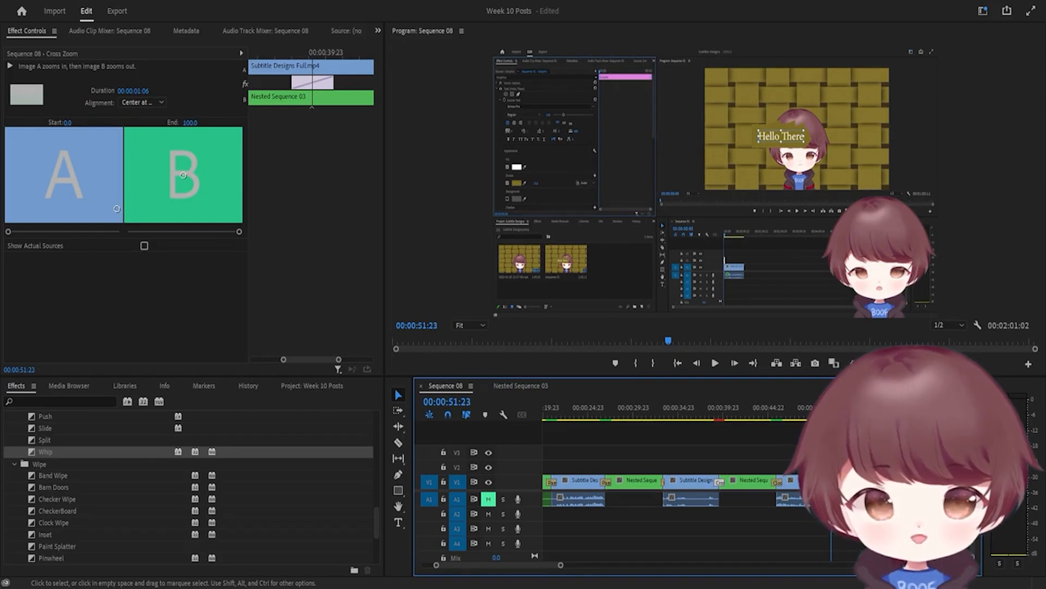
key(space)
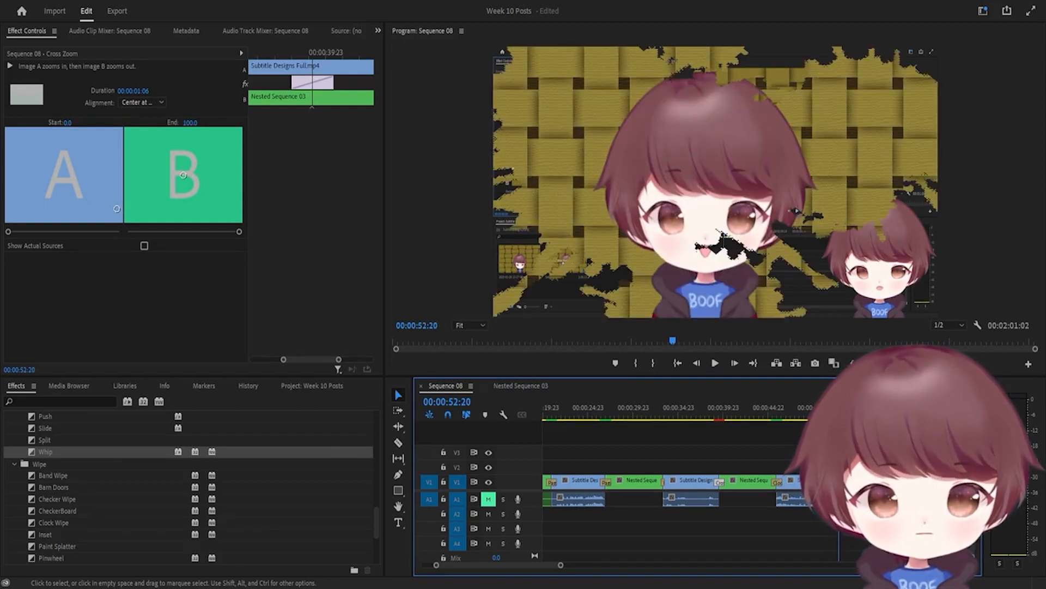
drag(844, 407, 834, 407)
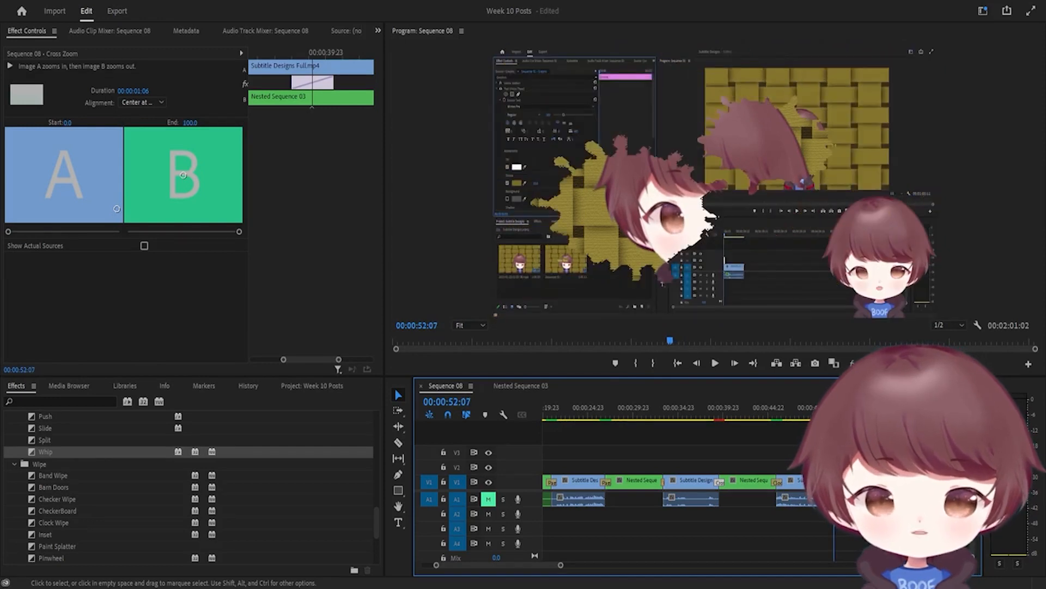
key(space)
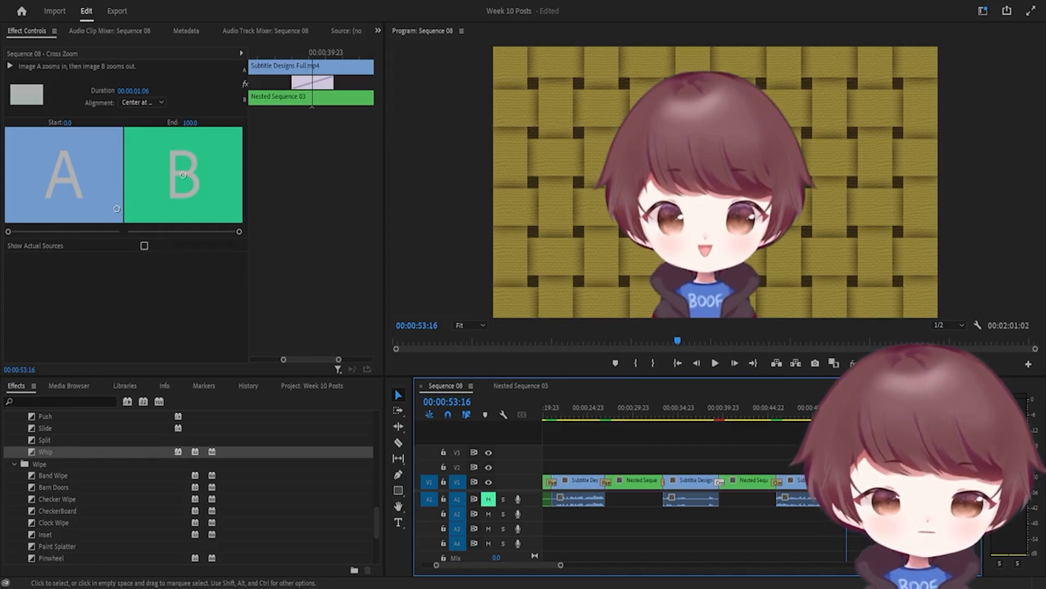
click(831, 407)
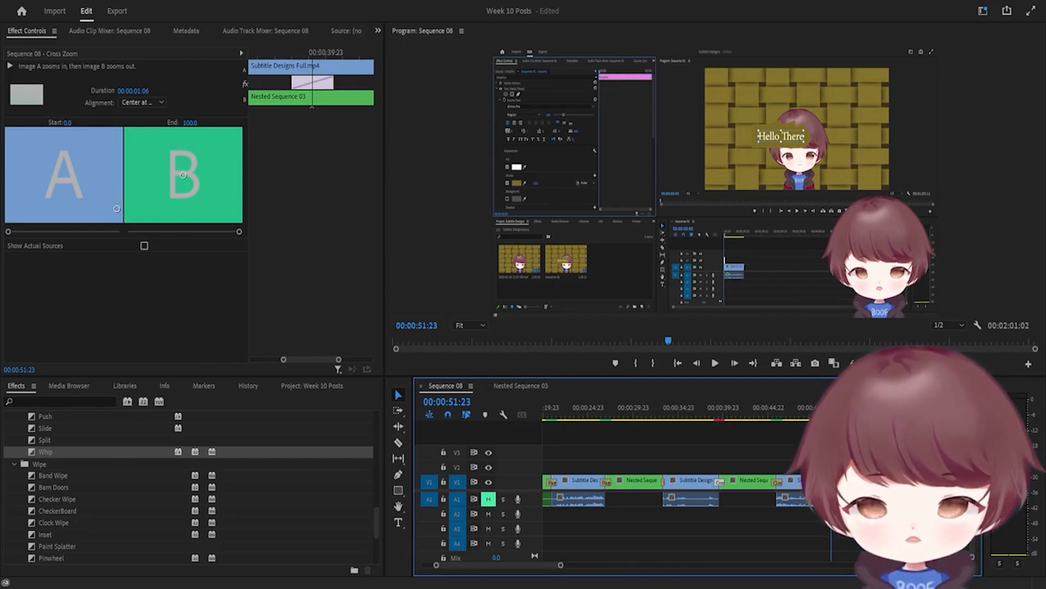
key(space)
key(space)
scroll(676, 491, down, 1)
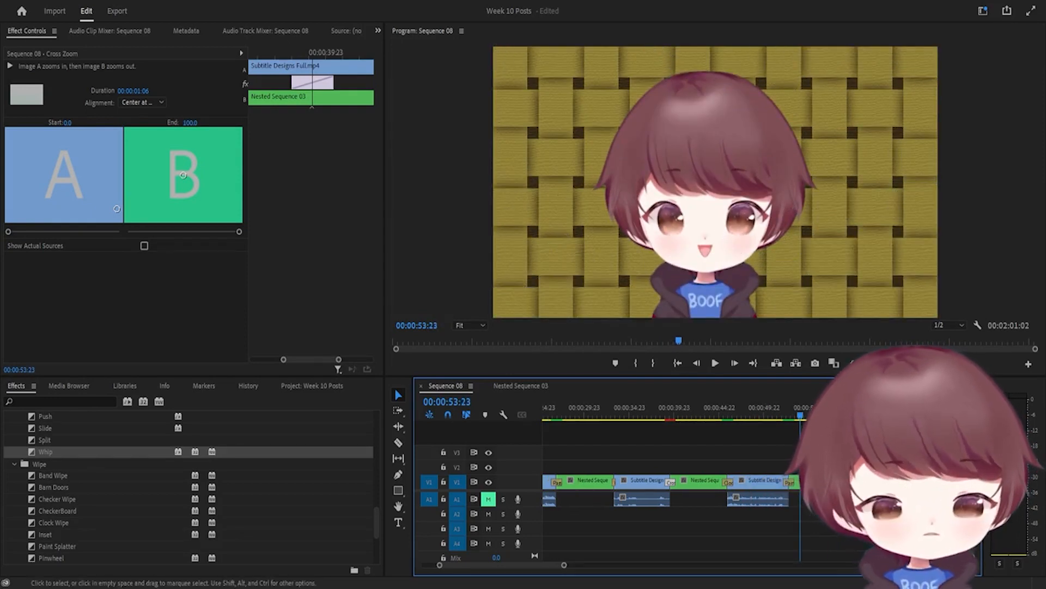
Deselect the Cross Zoom and play the sequence through it twice from before the transition
drag(831, 415, 839, 415)
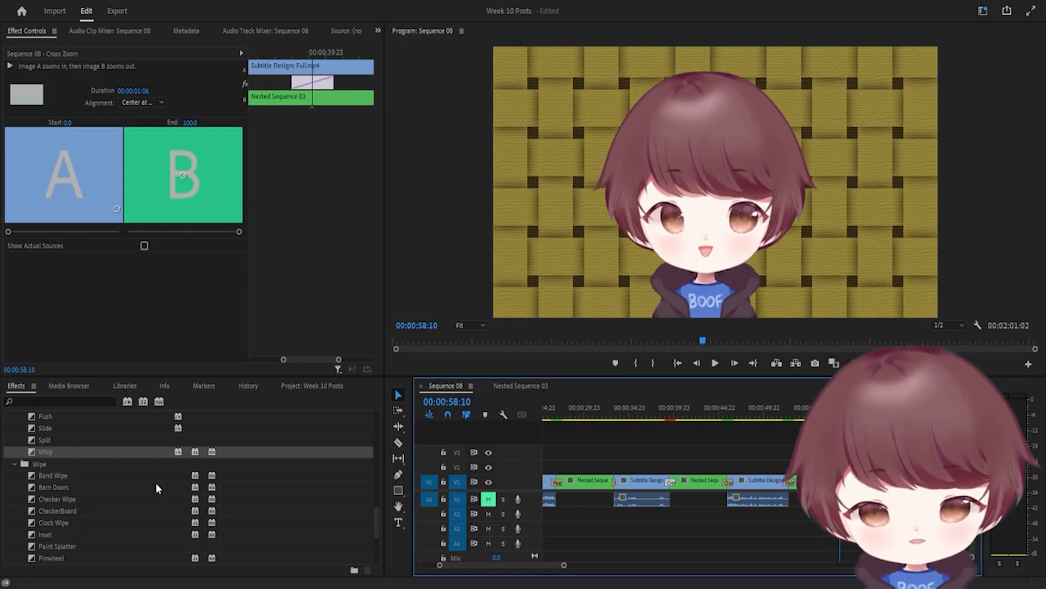
scroll(87, 477, up, 5)
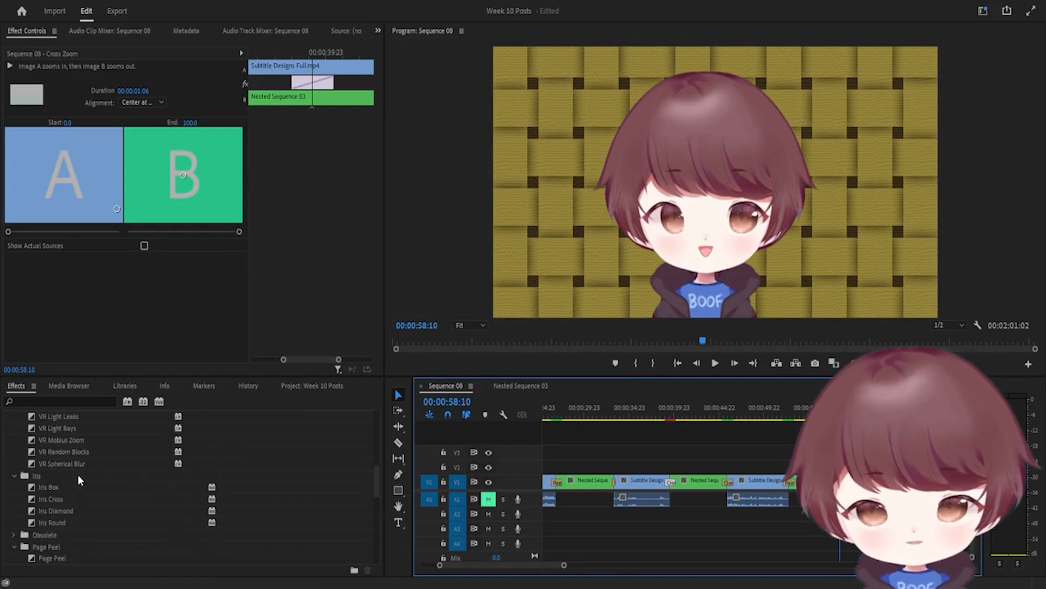
scroll(77, 475, up, 2)
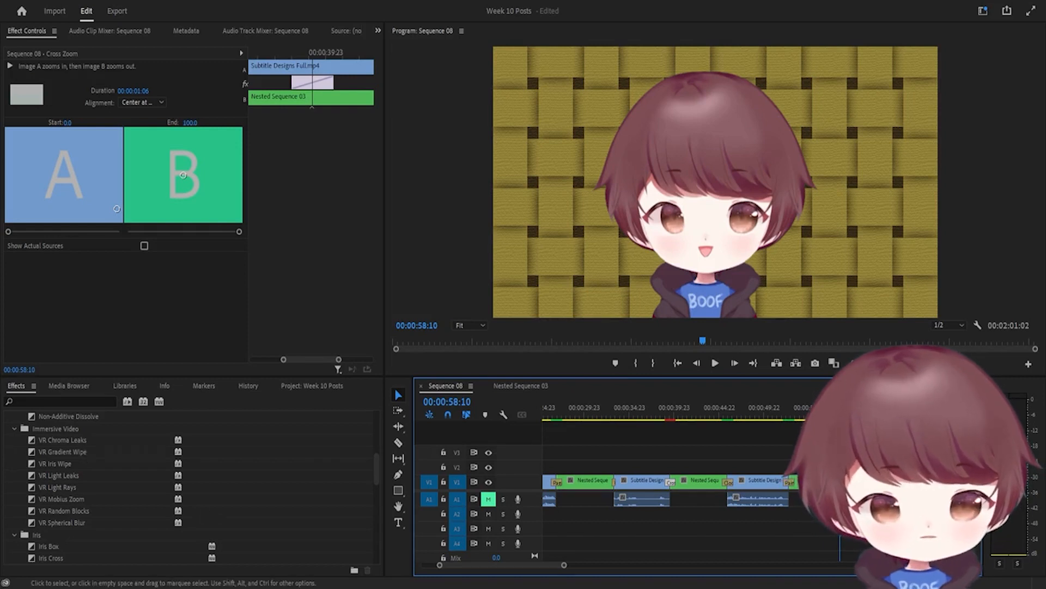
click(872, 453)
key(space)
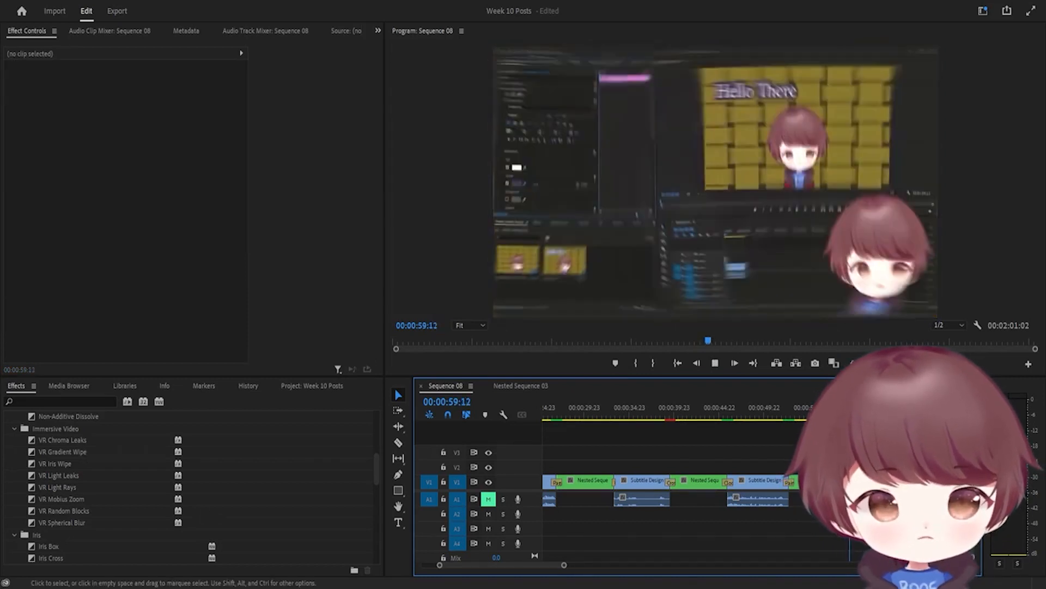
click(840, 408)
key(space)
key(space)
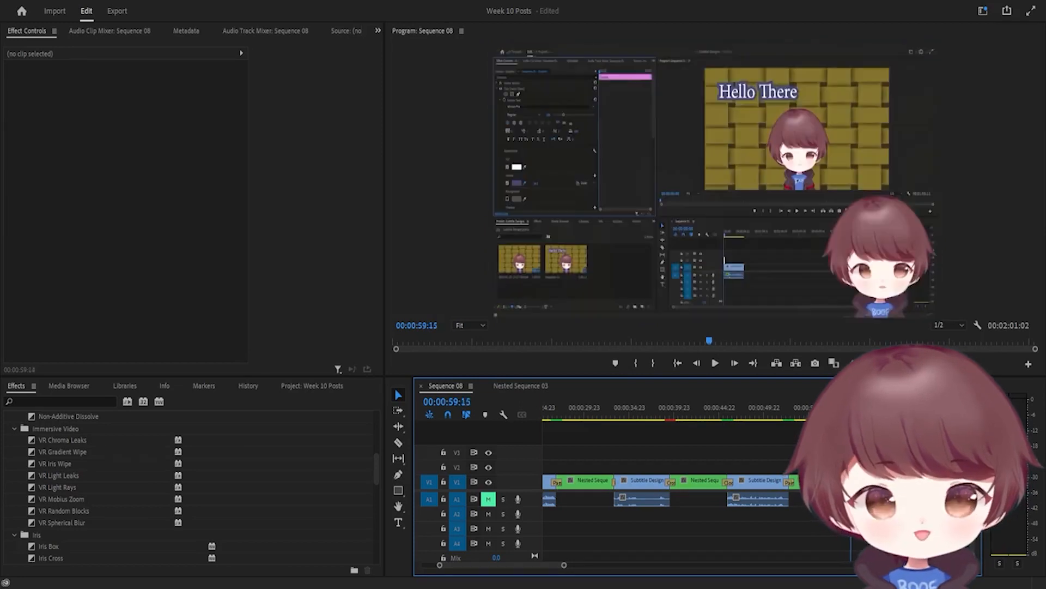
click(842, 408)
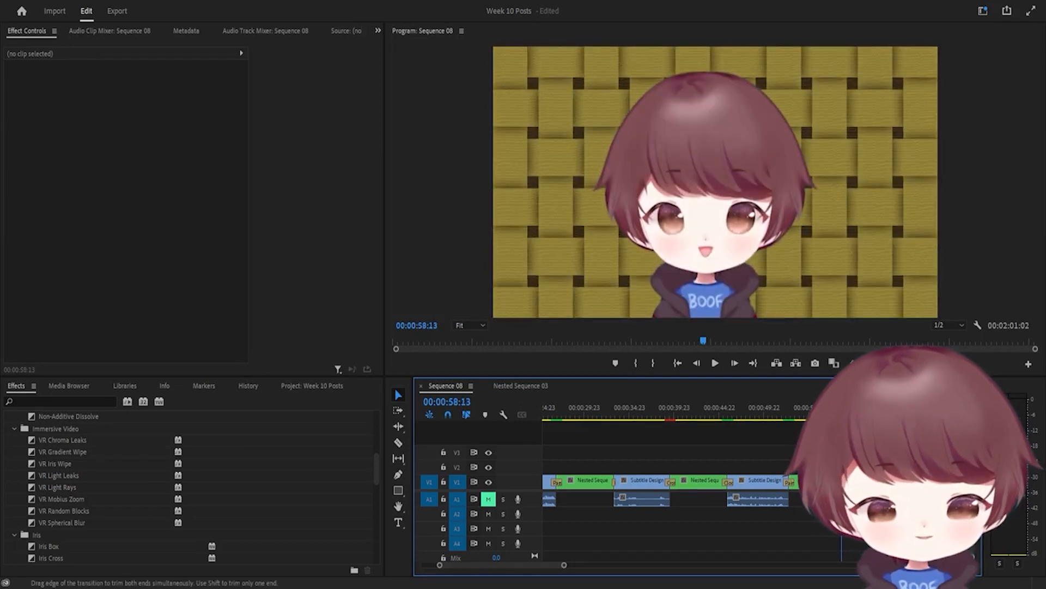
Select the VR Spherical Blur transition near 0:58 and play it briefly
click(846, 482)
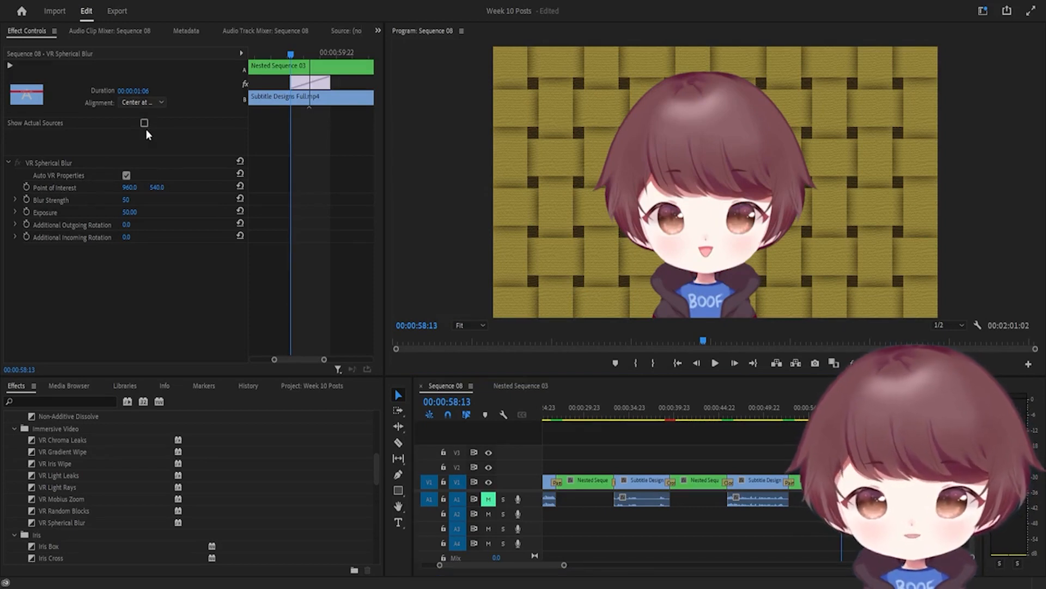
click(127, 310)
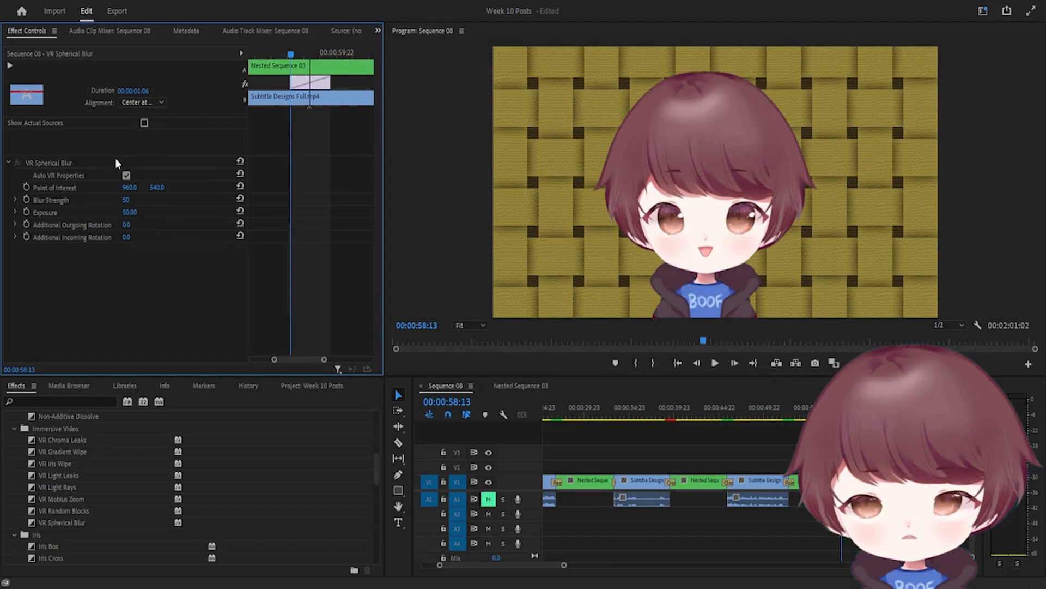
key(space)
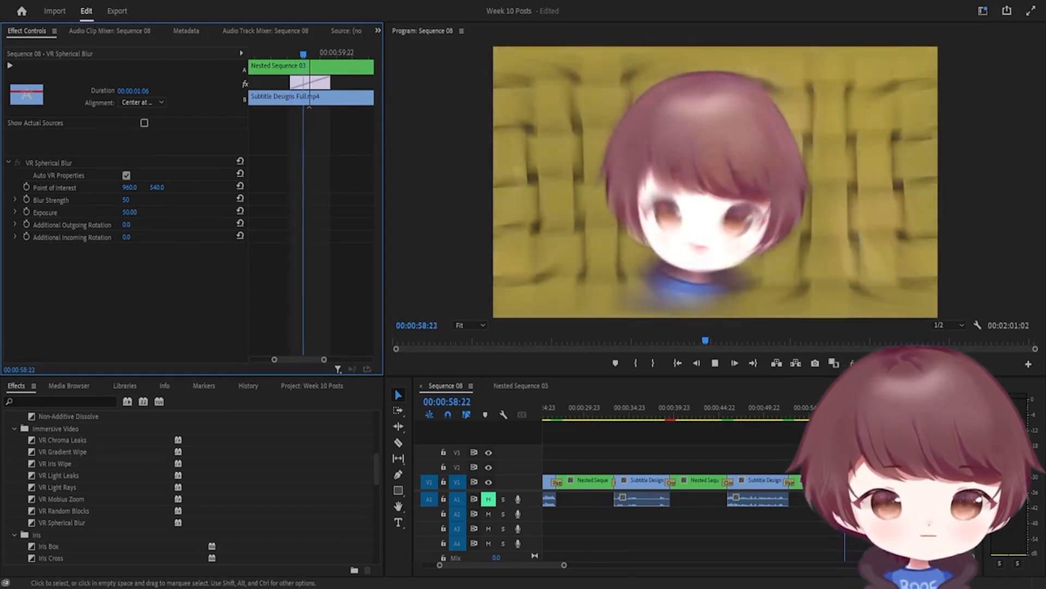
key(space)
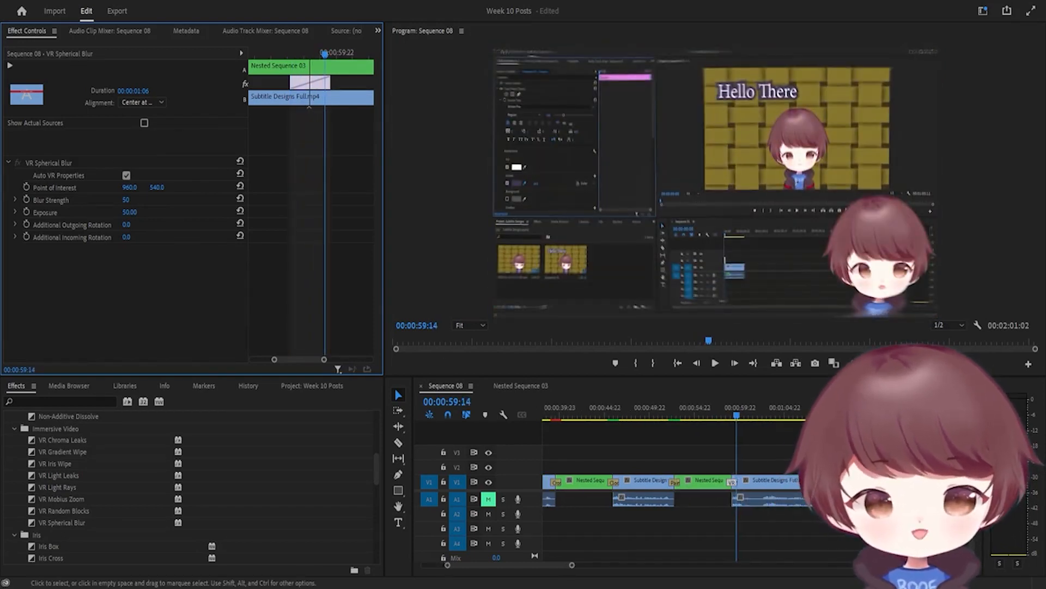
Put the playhead at 00:01:24:22 and show the Nested Sequence 03 clip's Motion and Opacity in Effect Controls
scroll(724, 462, down, 3)
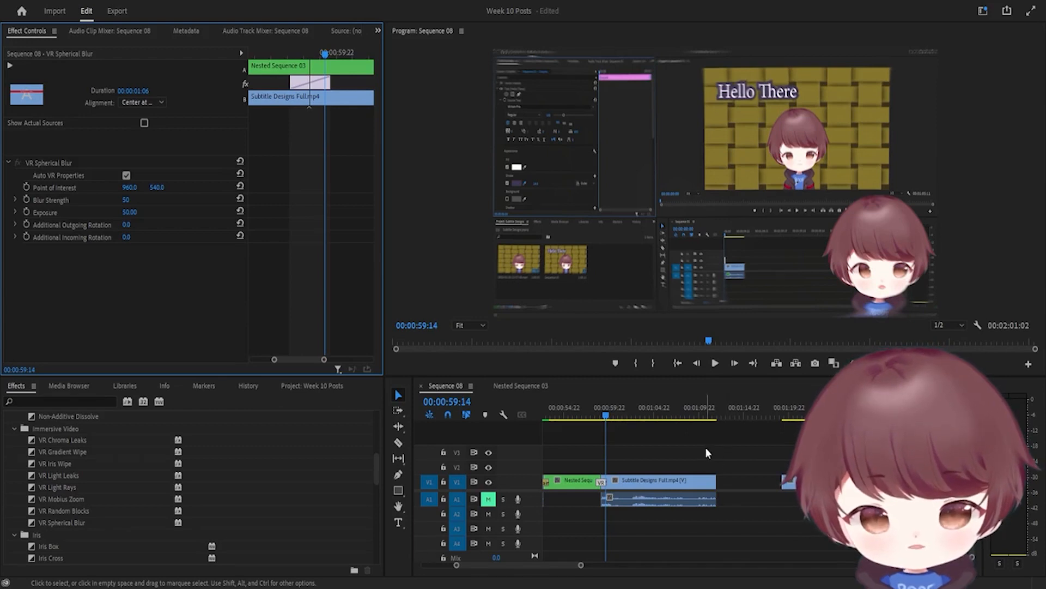
scroll(711, 448, down, 4)
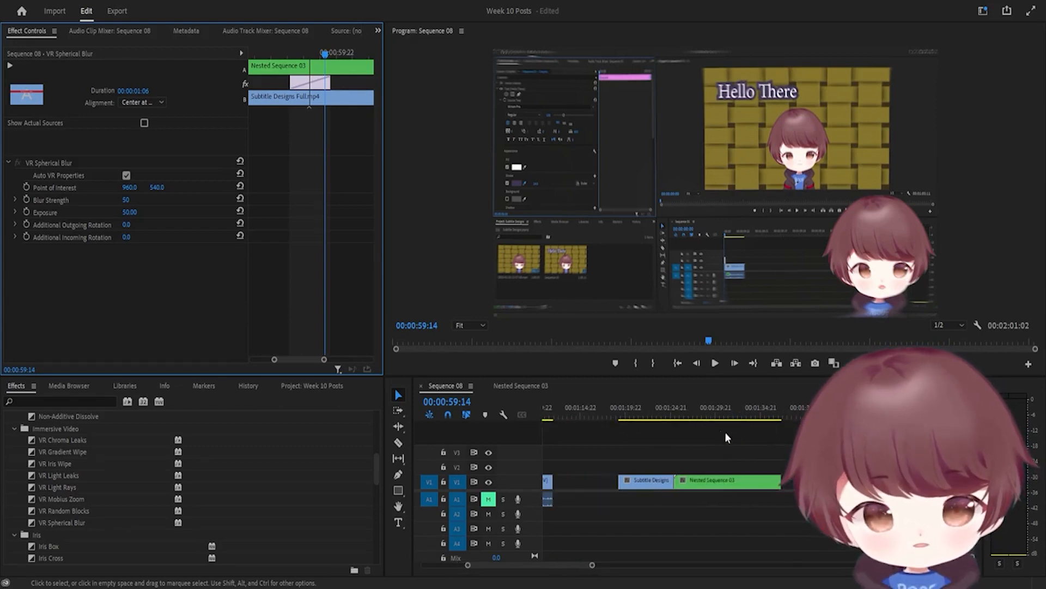
click(671, 416)
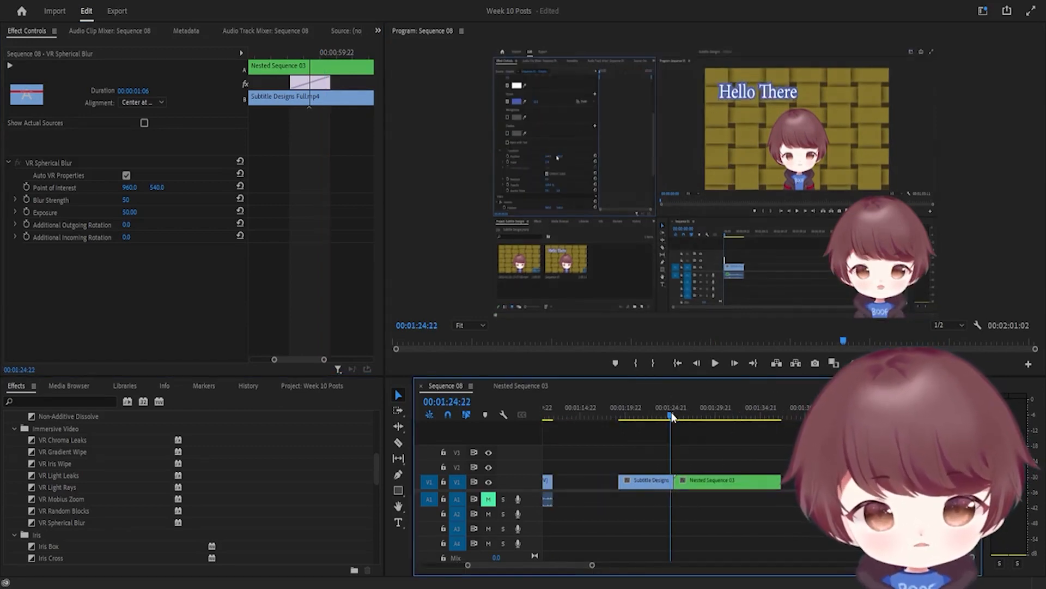
click(686, 482)
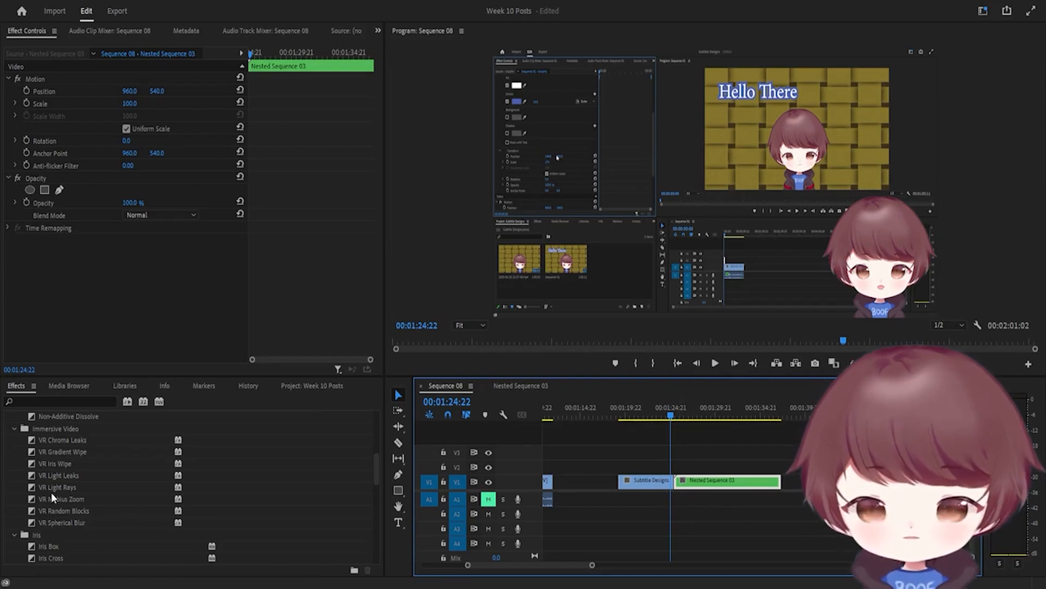
scroll(59, 512, down, 5)
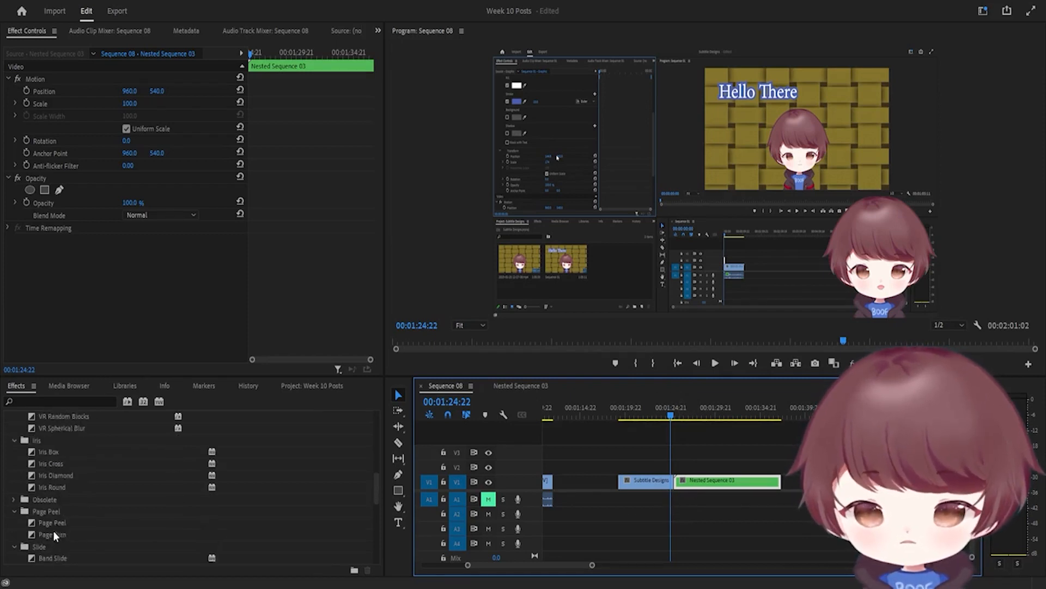
scroll(52, 518, down, 3)
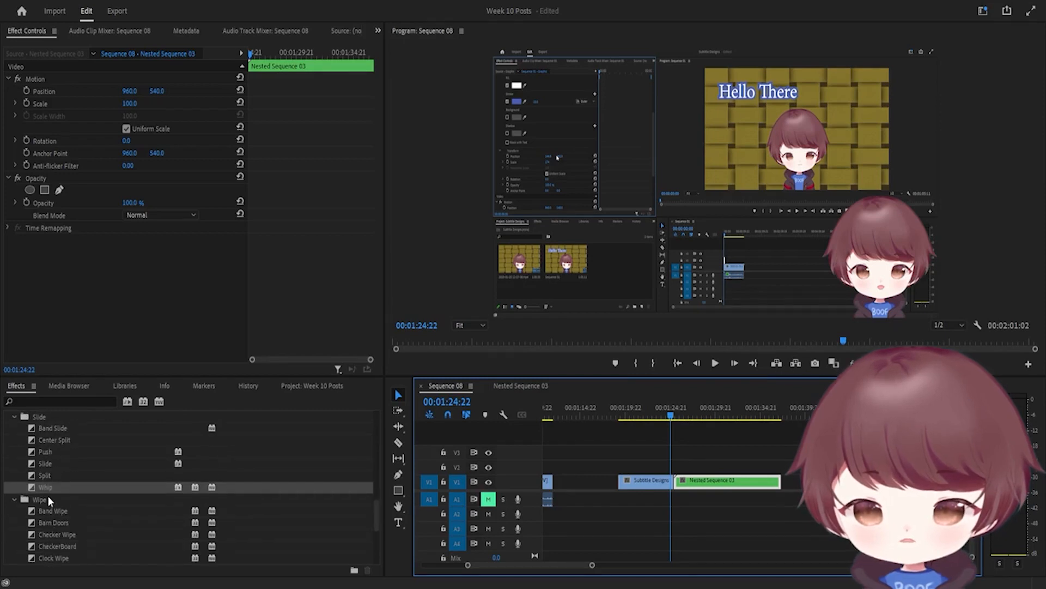
scroll(44, 489, up, 8)
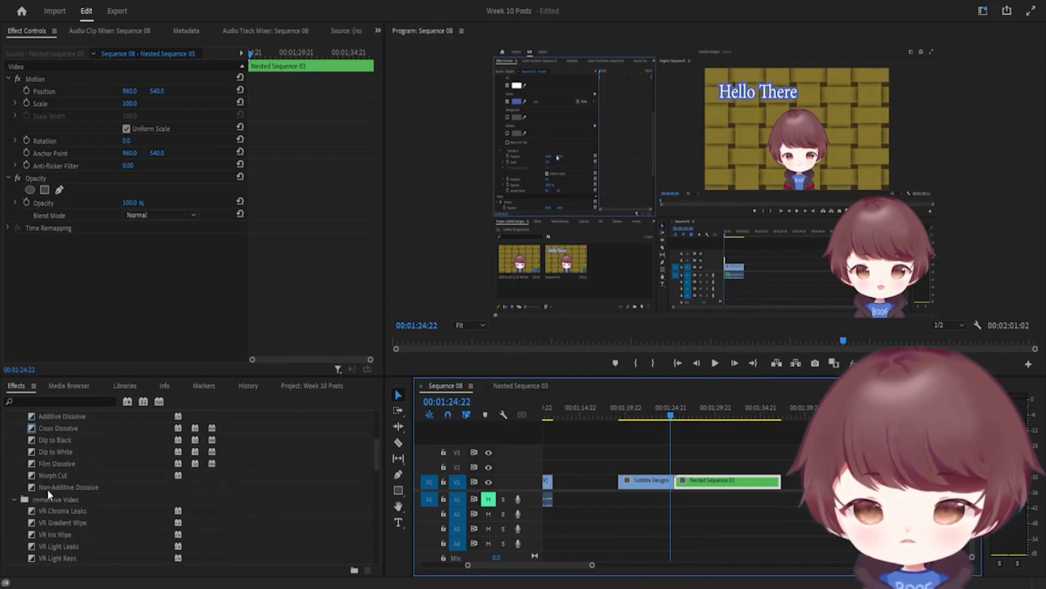
scroll(47, 489, up, 2)
drag(47, 476, 681, 485)
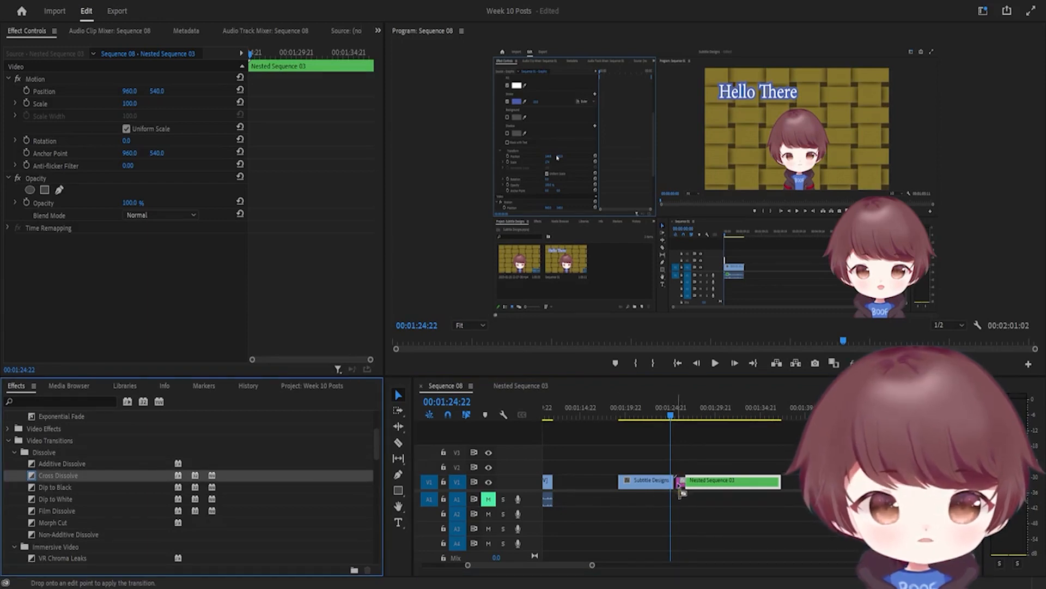
drag(682, 486, 681, 490)
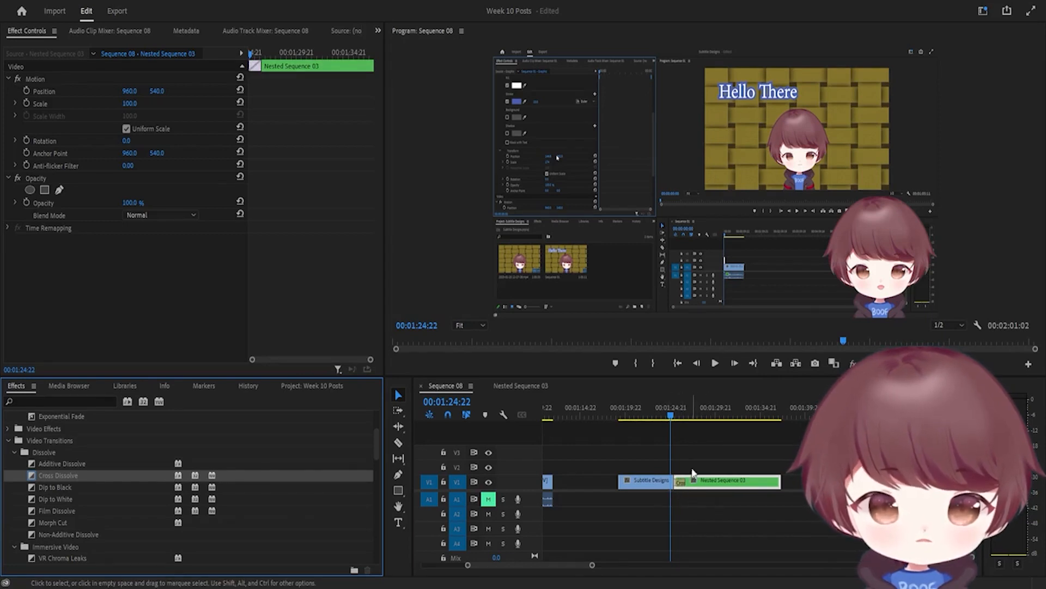
click(656, 482)
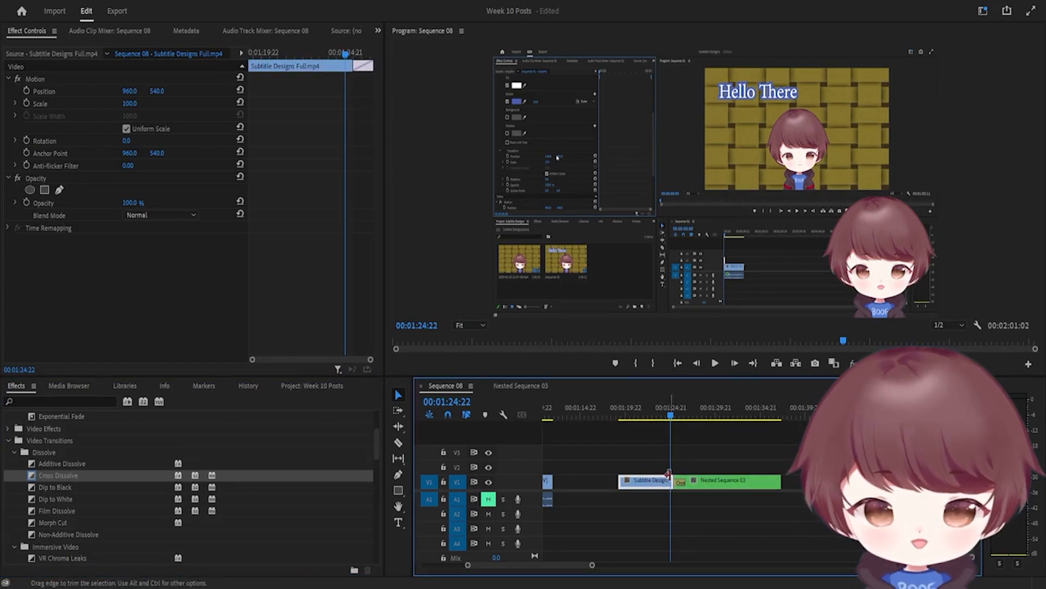
mouse_move(680, 482)
mouse_down()
mouse_move(659, 479)
mouse_move(660, 464)
mouse_move(734, 461)
mouse_move(673, 465)
mouse_move(670, 485)
mouse_move(687, 483)
mouse_move(686, 467)
mouse_move(660, 465)
mouse_move(695, 485)
mouse_up()
drag(64, 475, 680, 482)
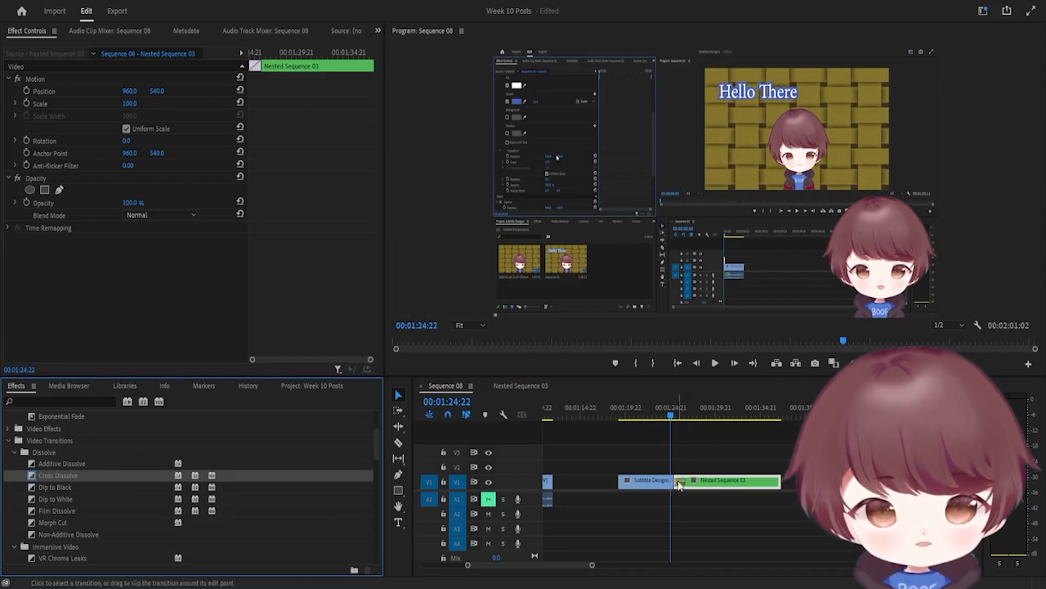
key(space)
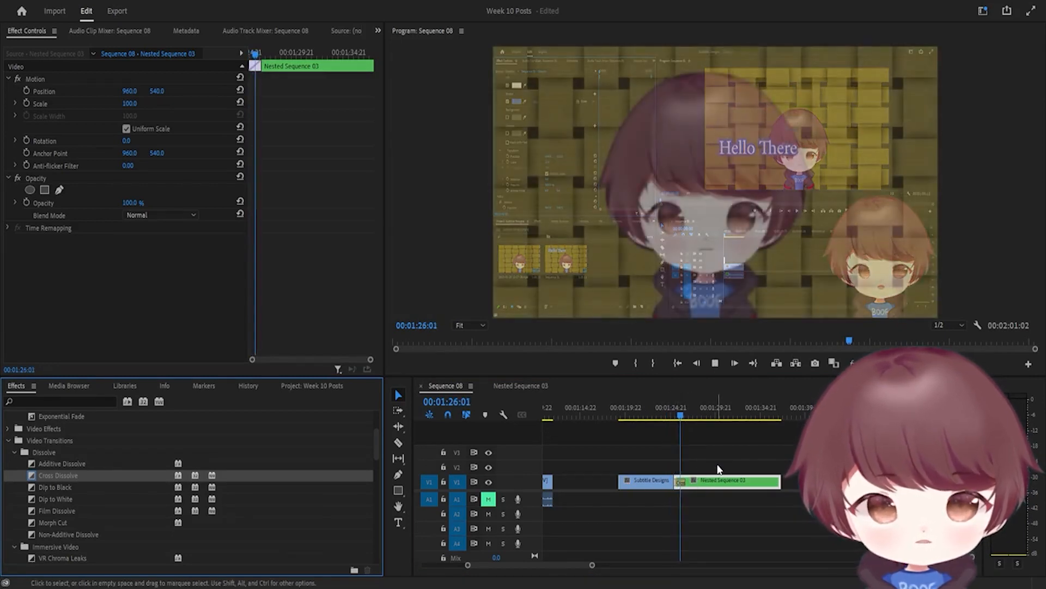
key(space)
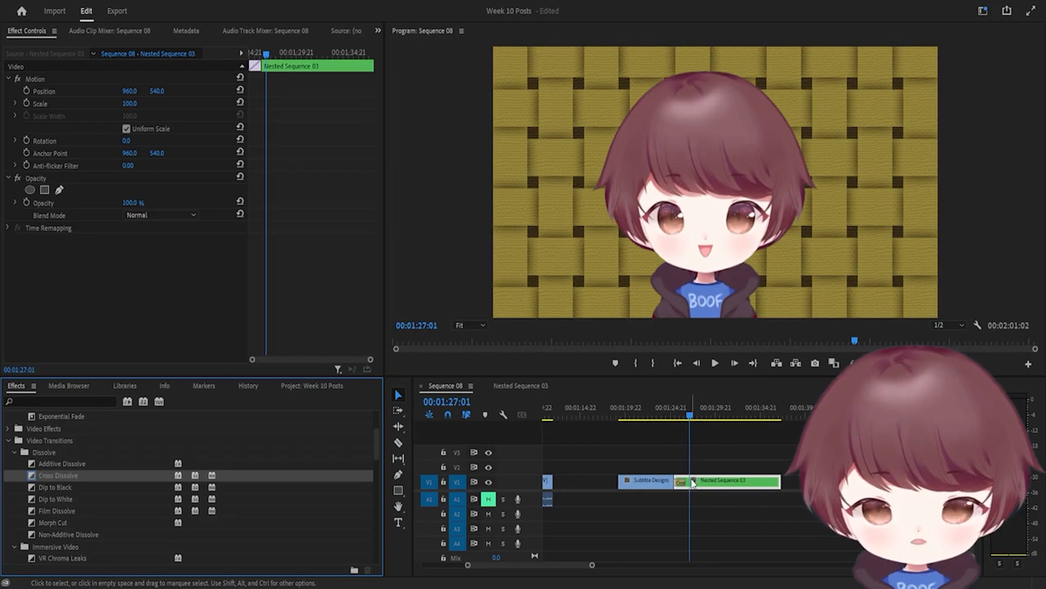
click(681, 481)
key(Delete)
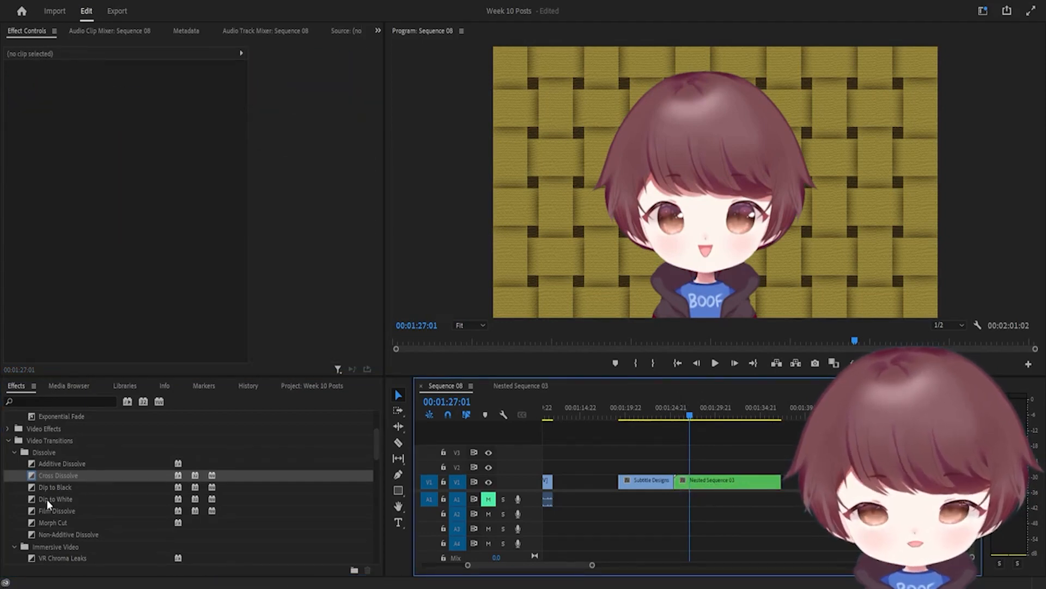
Add Iris Box at the Subtitle Designs / Nested Sequence 03 cut on V1 and play it
scroll(49, 506, down, 4)
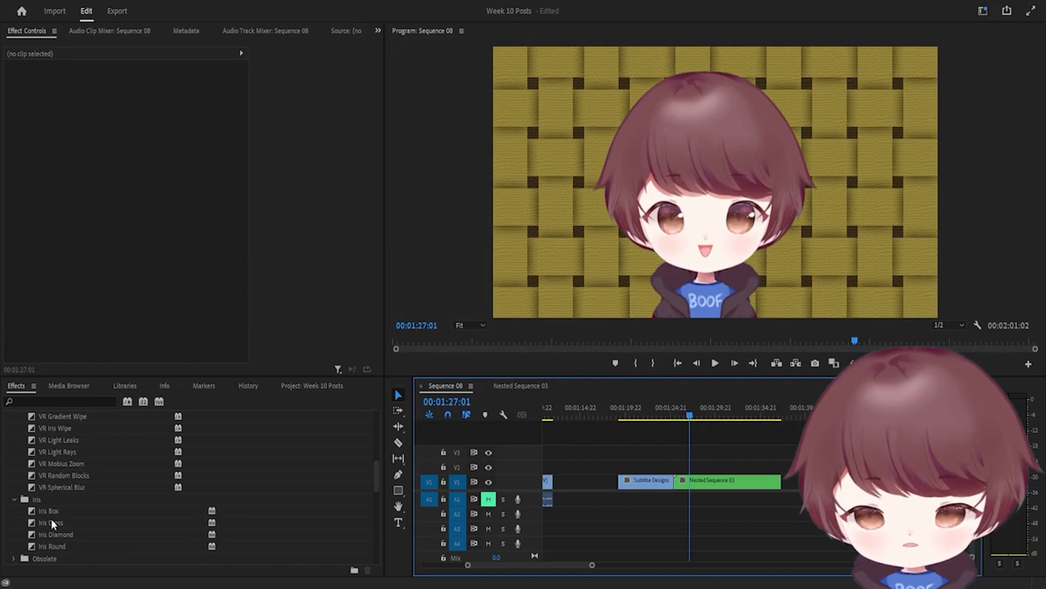
drag(53, 512, 677, 427)
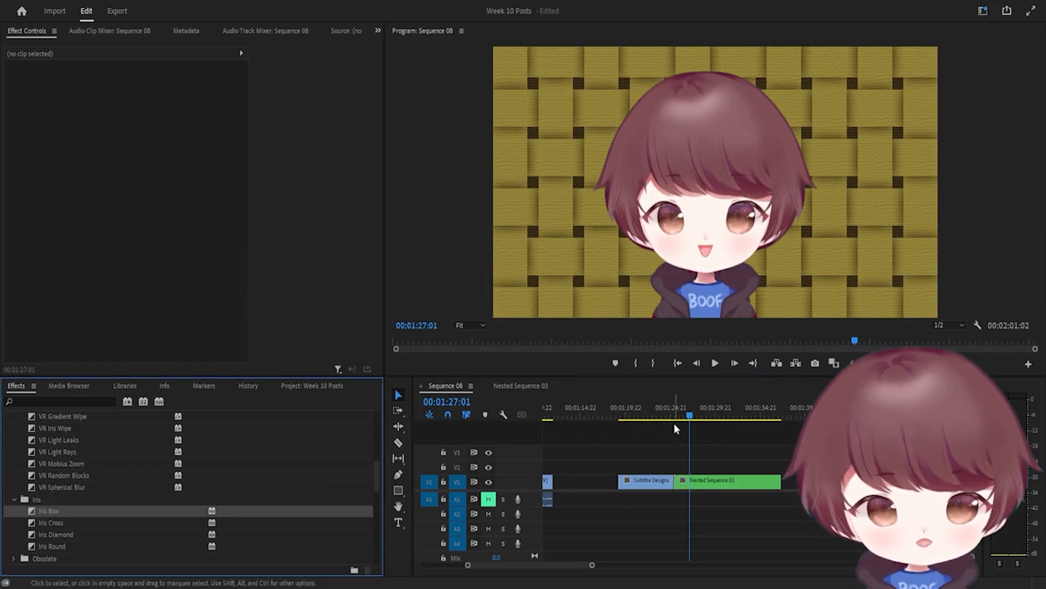
drag(46, 517, 677, 482)
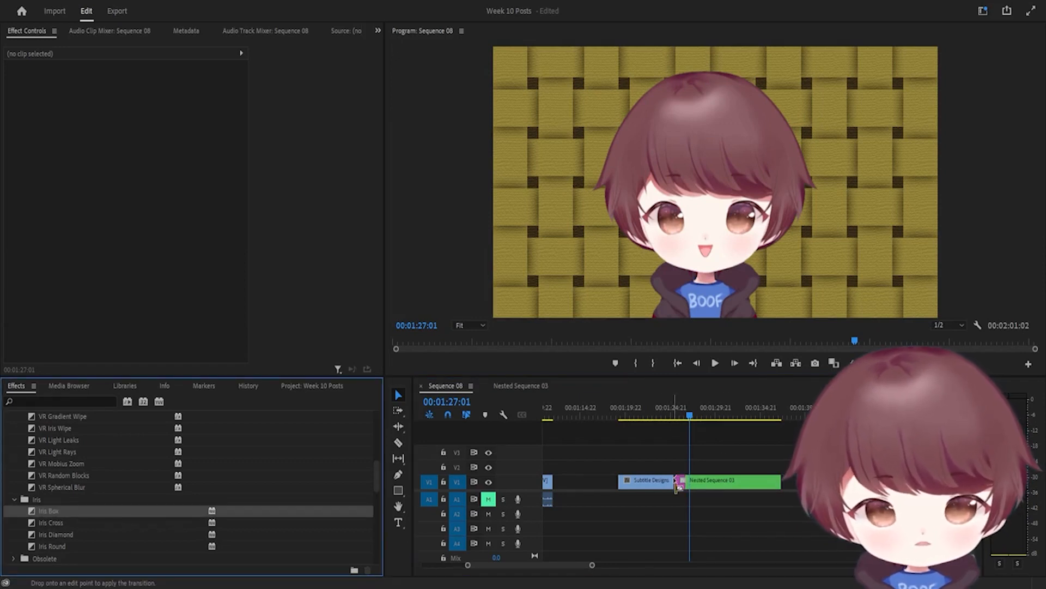
click(674, 413)
key(space)
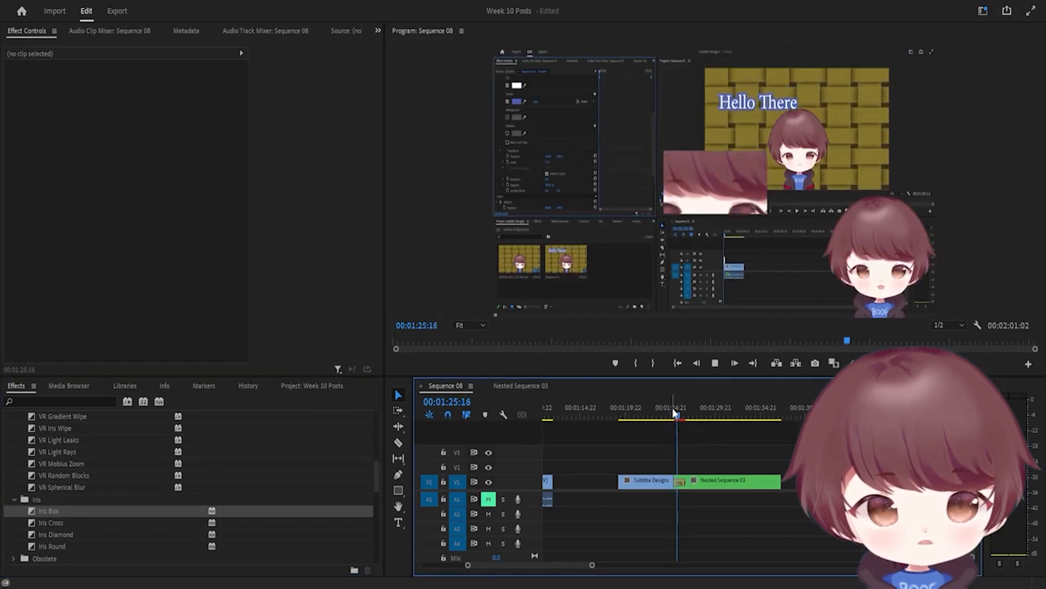
key(space)
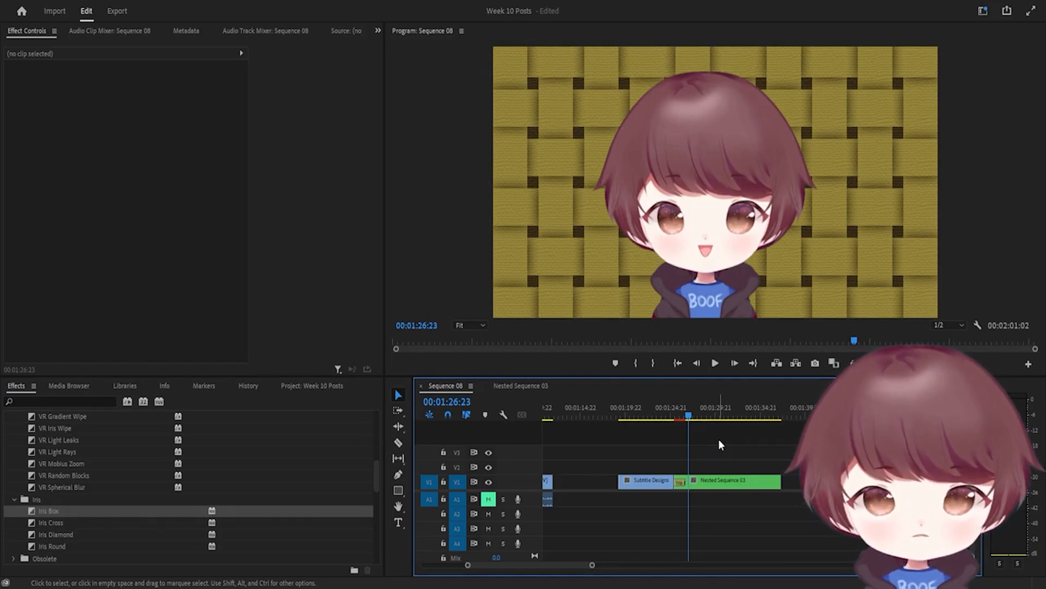
Scroll Sequence 08 back to its start and place the playhead at 00:00:07:18
scroll(784, 451, down, 3)
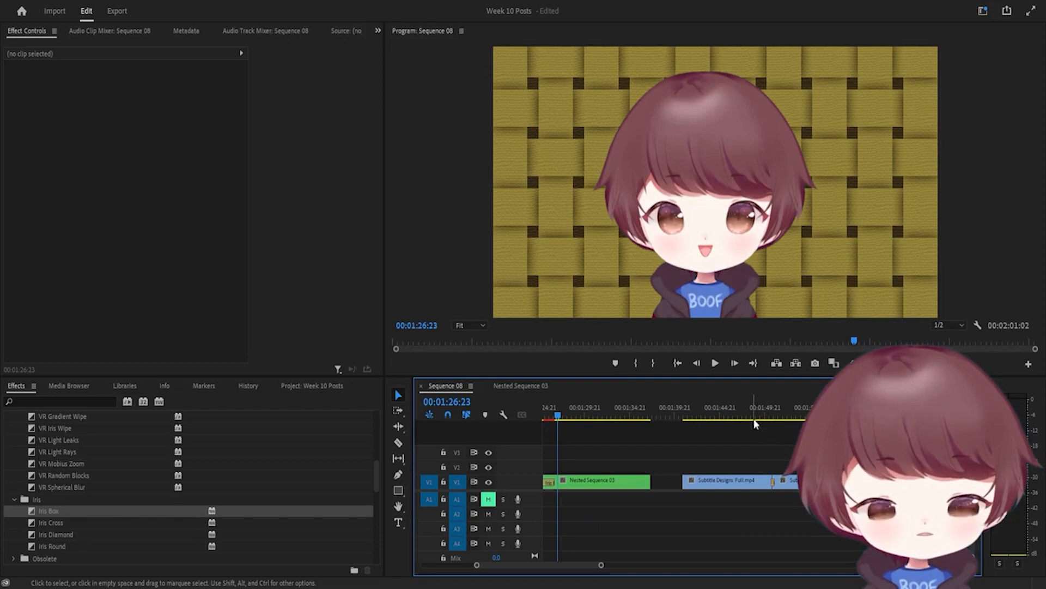
scroll(658, 439, up, 10)
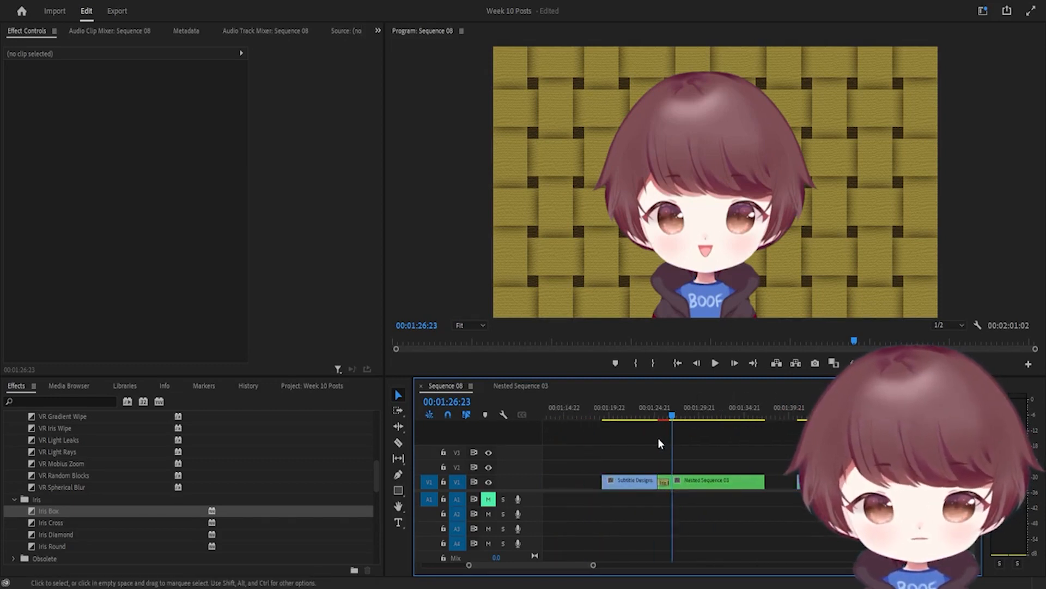
scroll(658, 439, up, 2)
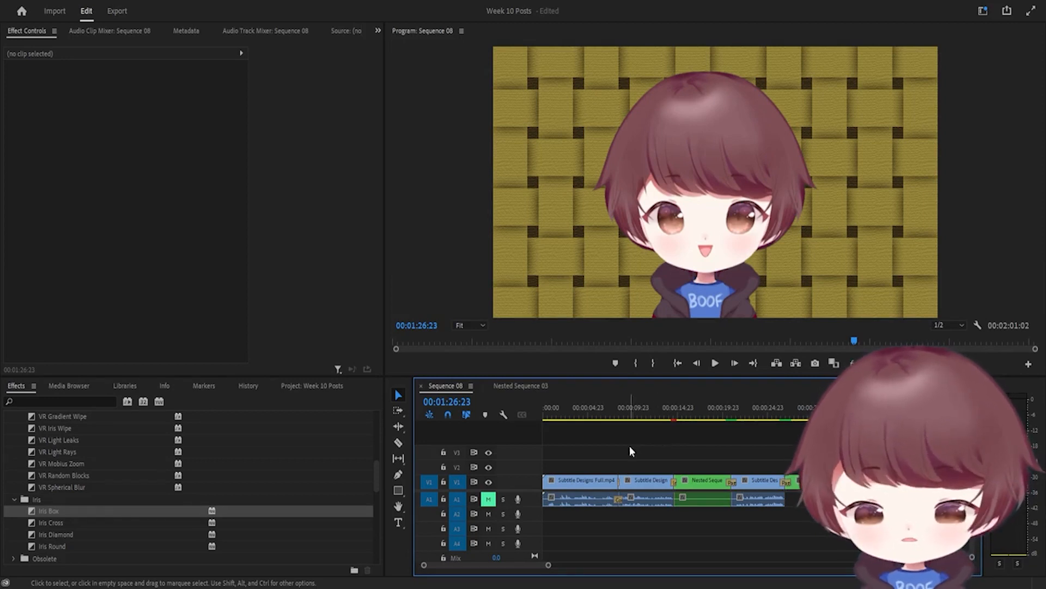
drag(621, 416, 613, 416)
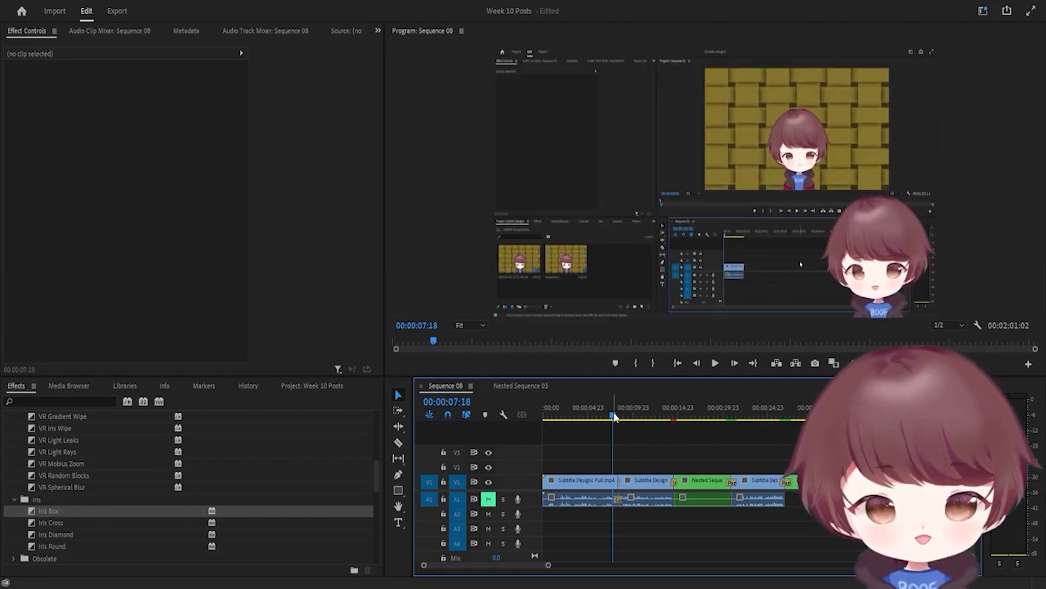